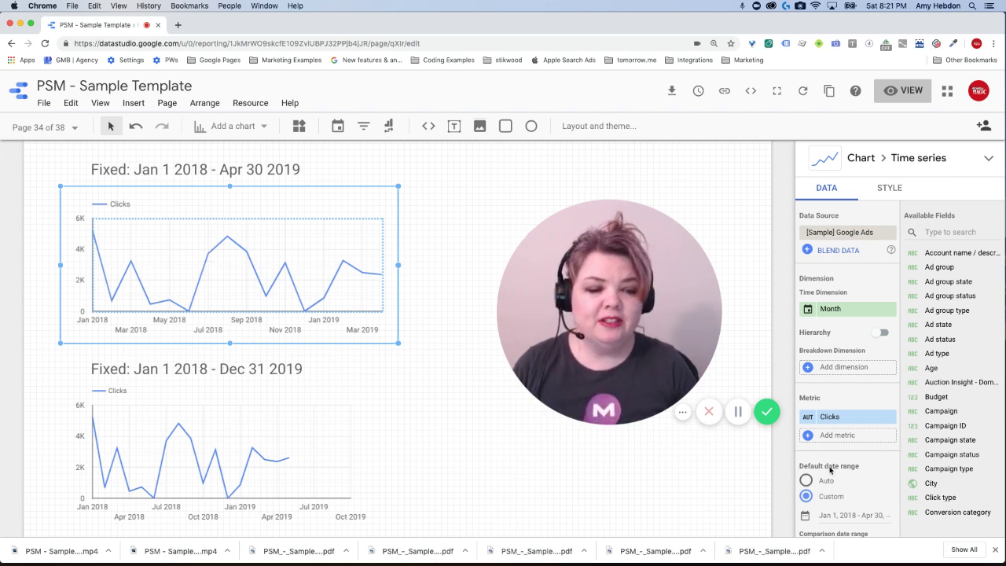
# Change the top Fixed chart's end date to May 31, 2019, then select the second Fixed chart.
pyautogui.click(843, 517)
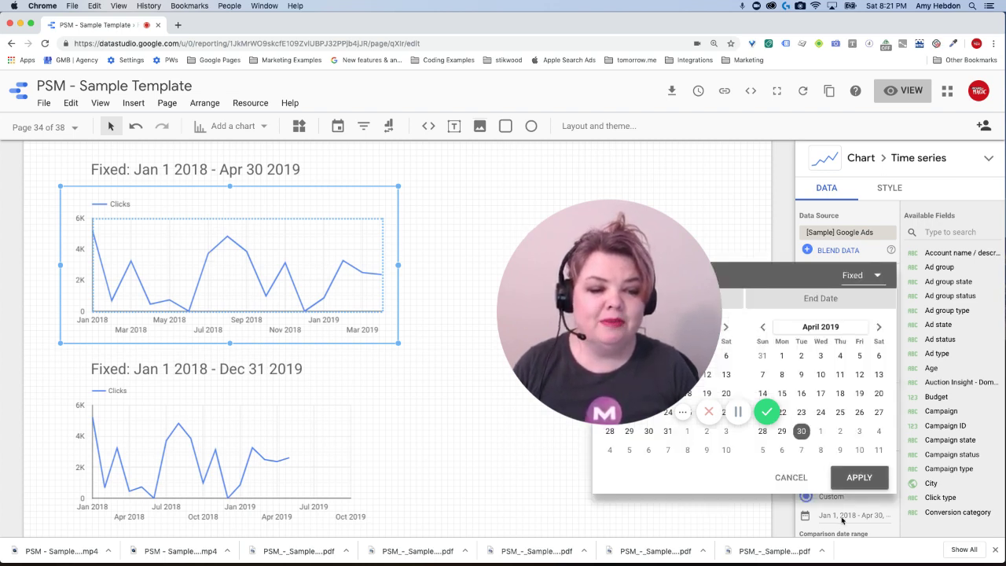
pyautogui.click(880, 328)
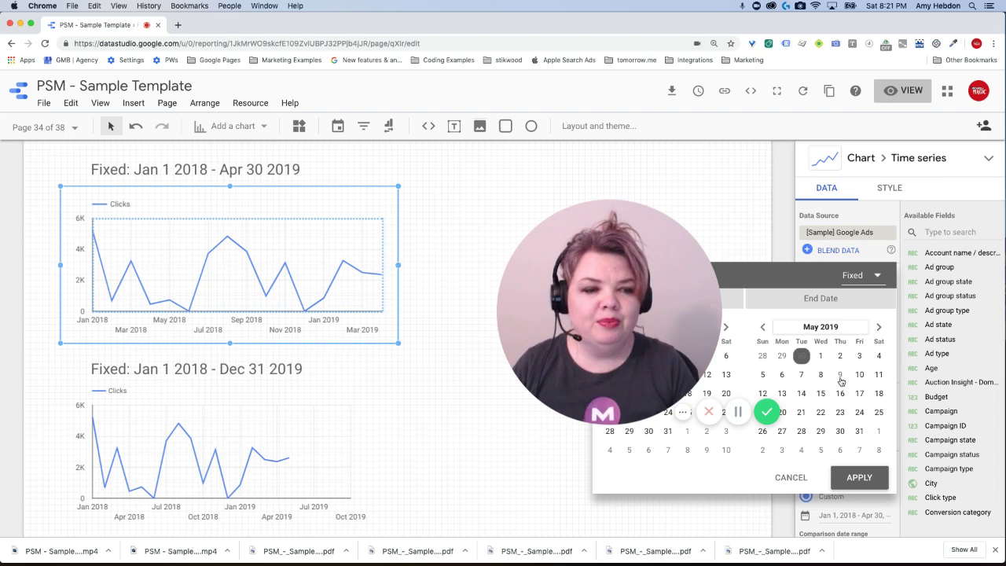
pyautogui.click(859, 434)
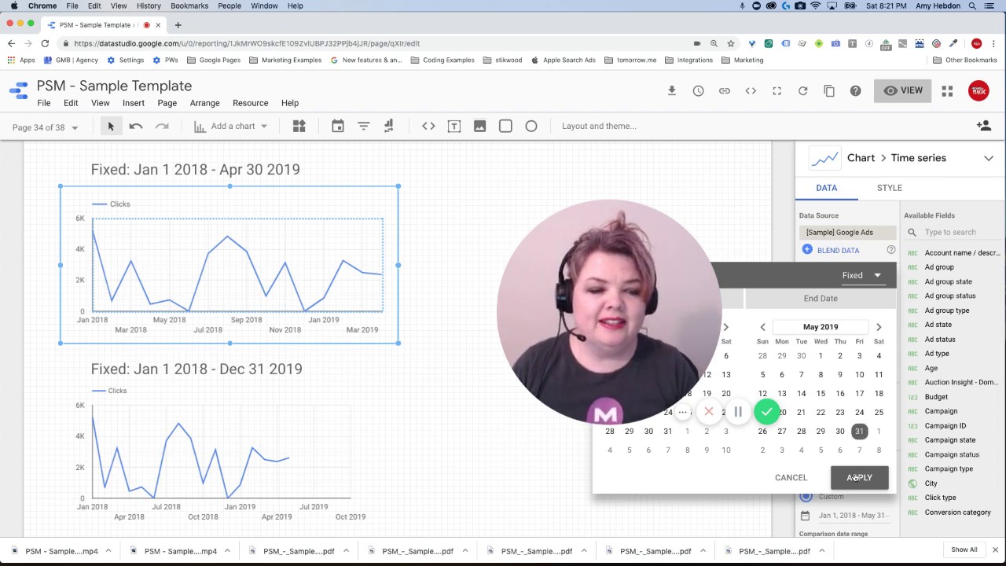
pyautogui.click(856, 477)
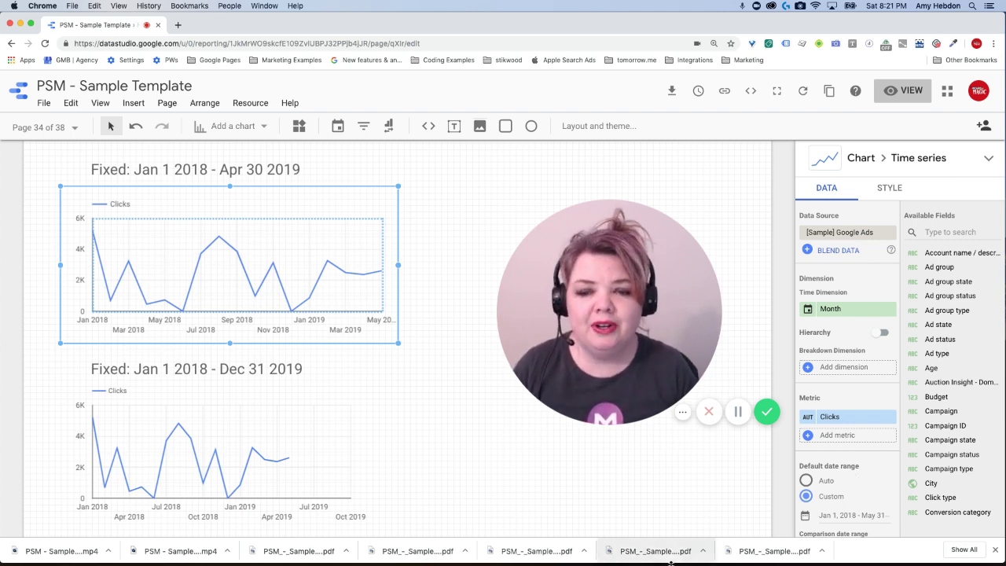
pyautogui.click(285, 416)
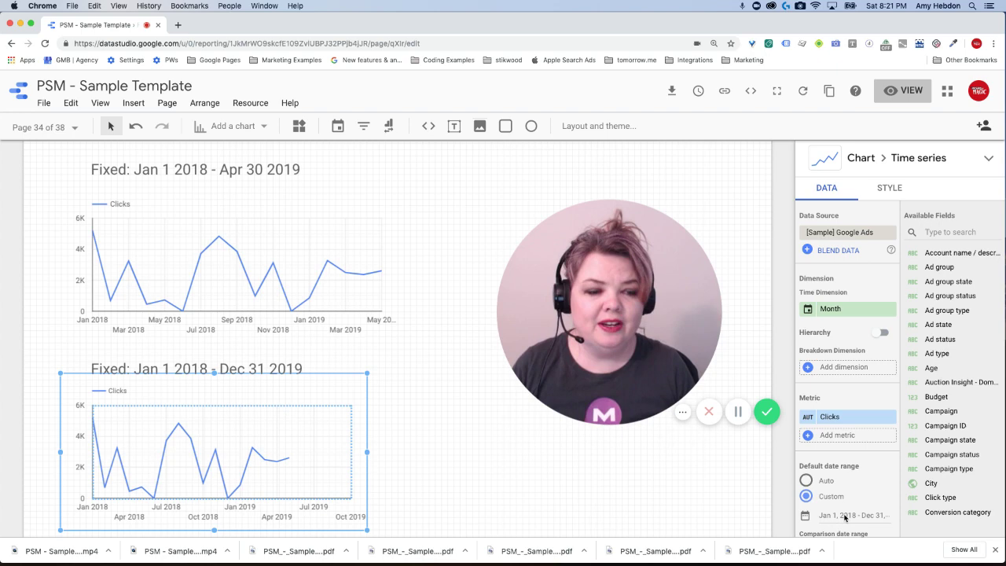
pyautogui.click(845, 516)
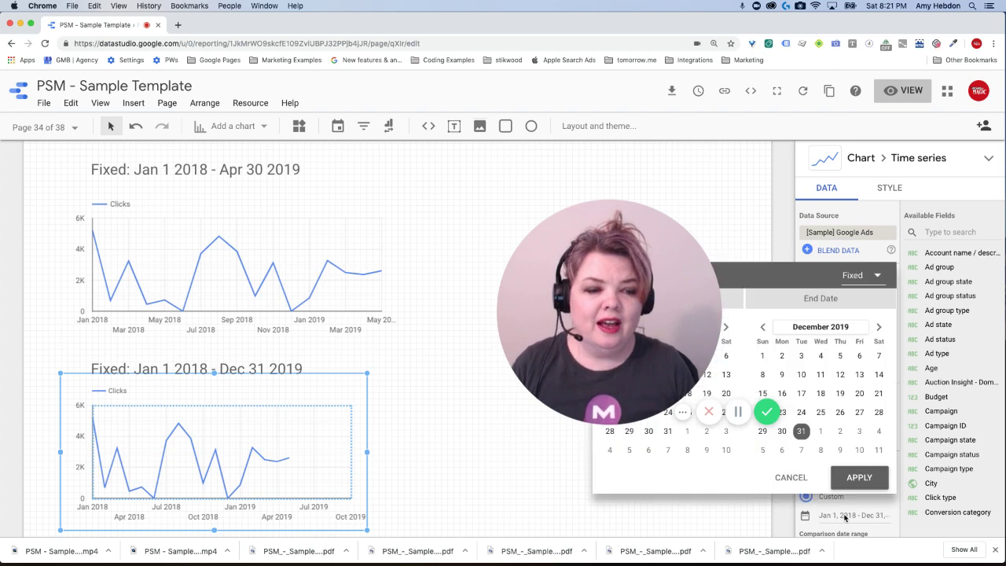
pyautogui.click(460, 518)
pyautogui.click(298, 461)
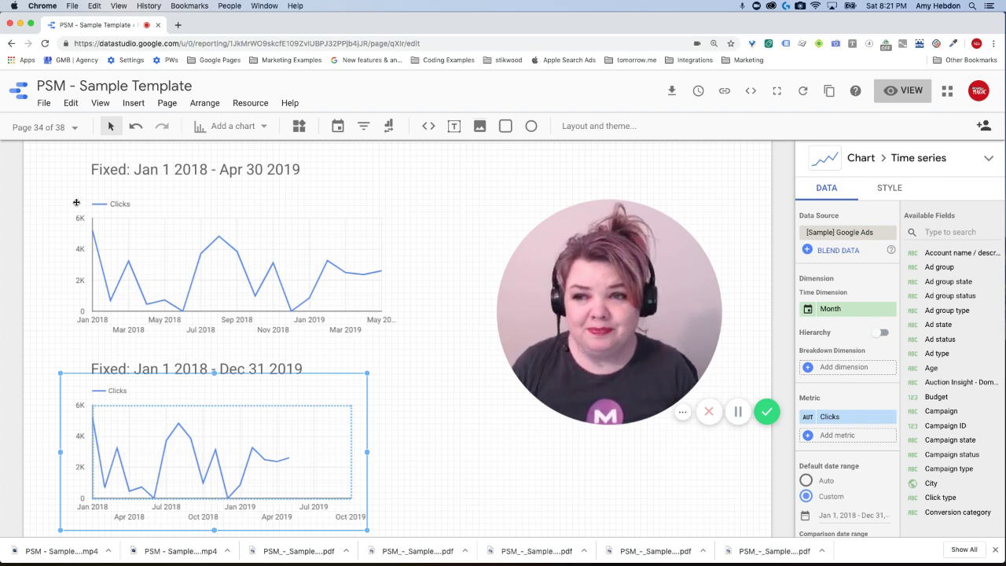
# Switch to the Advanced page and select its 'Jan 1 2018 - Last Month' Clicks chart.
pyautogui.click(75, 128)
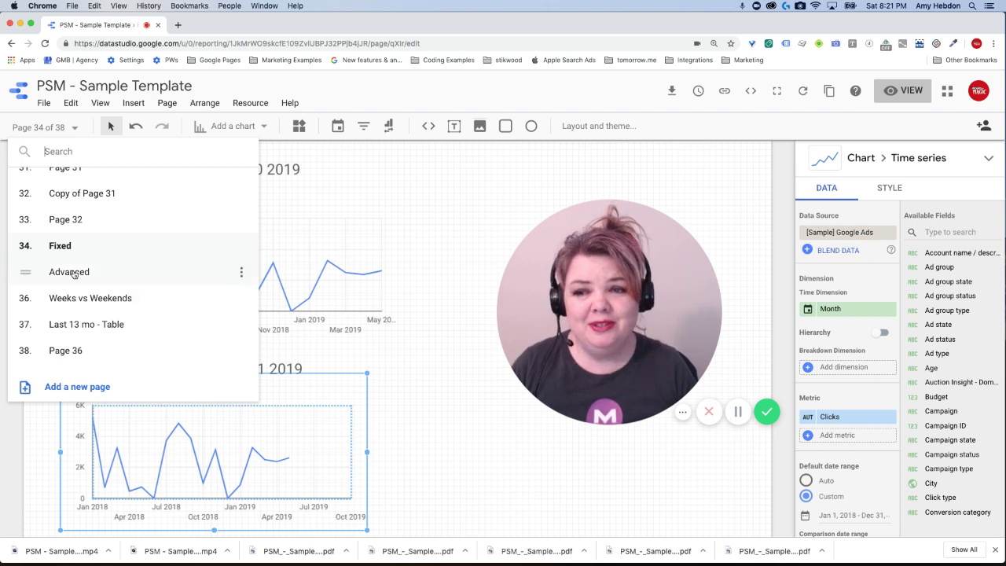
pyautogui.click(75, 274)
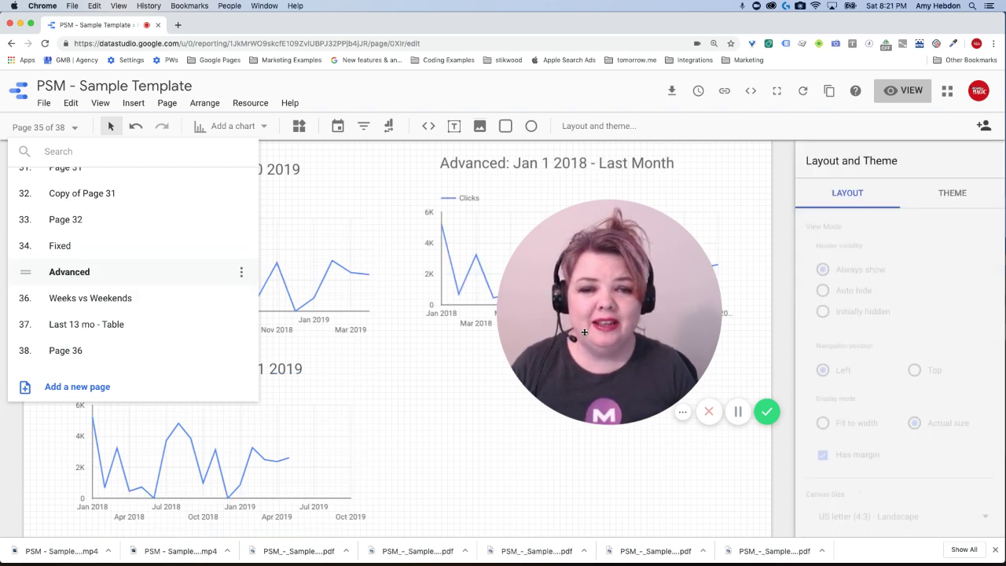
pyautogui.moveTo(621, 325); pyautogui.dragTo(247, 392)
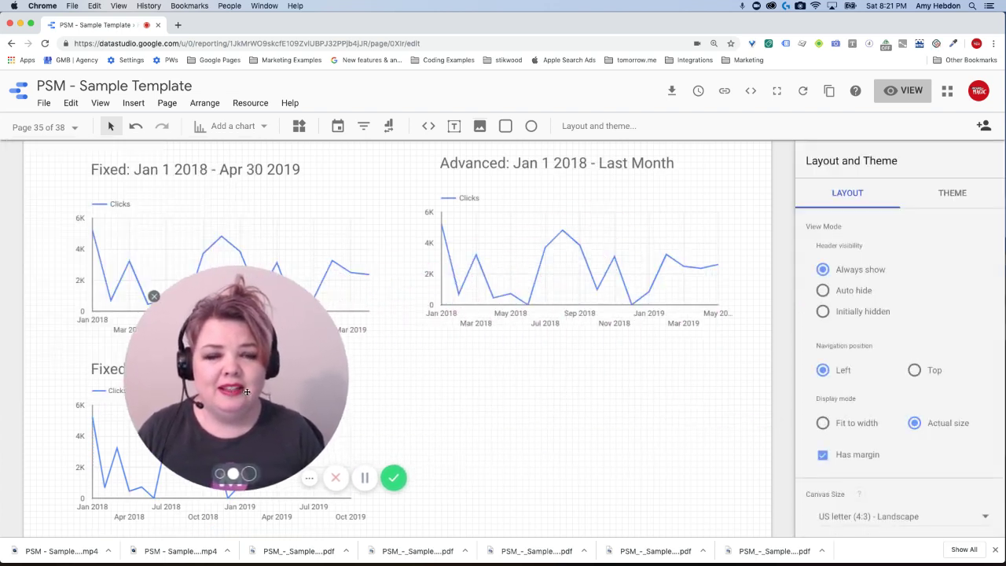
pyautogui.click(448, 307)
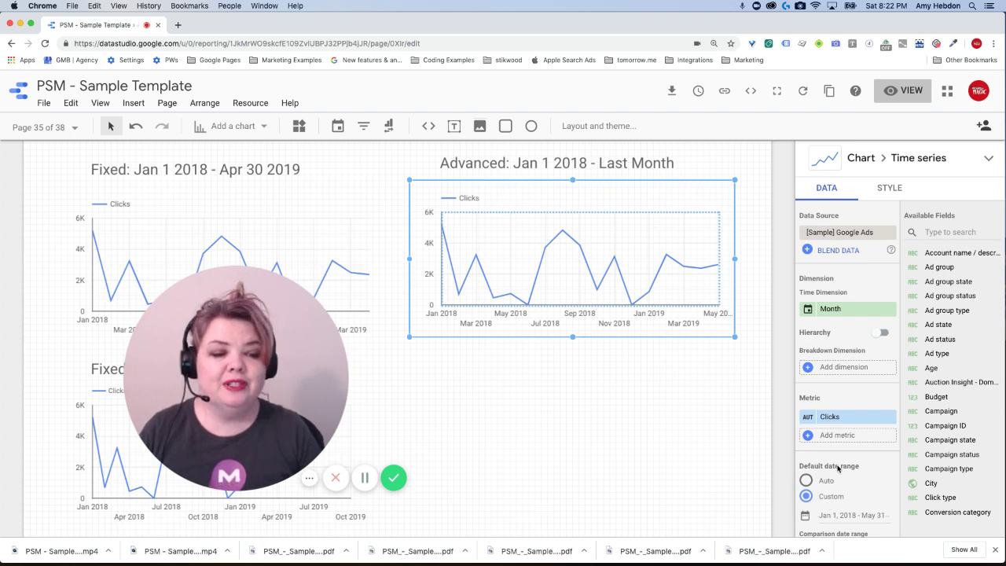
pyautogui.click(852, 515)
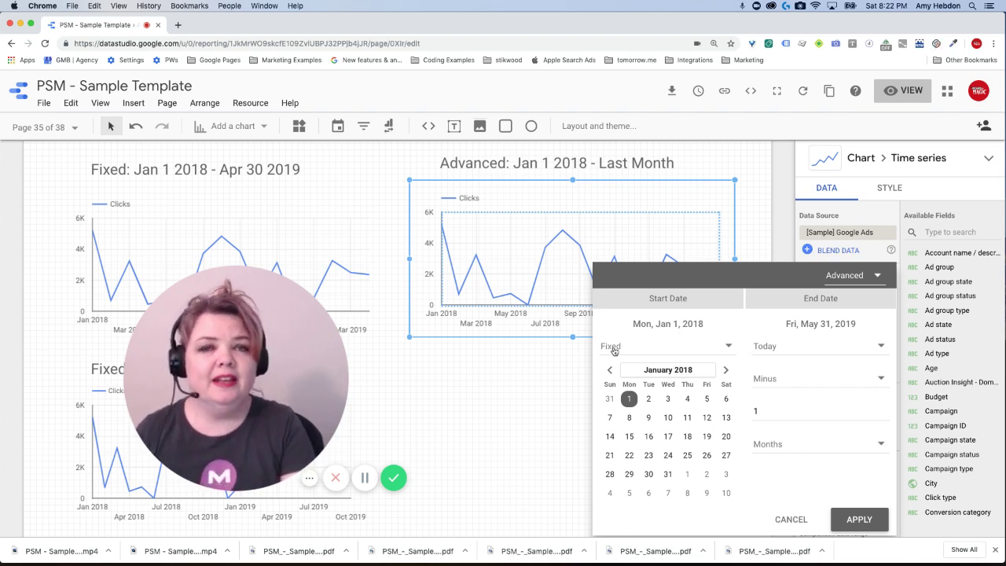
pyautogui.click(774, 347)
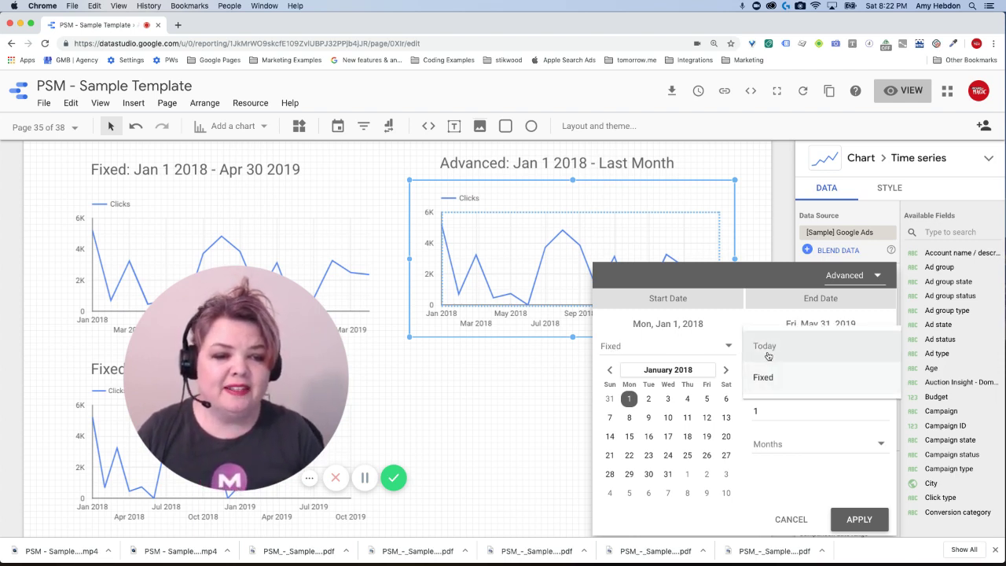
pyautogui.click(771, 348)
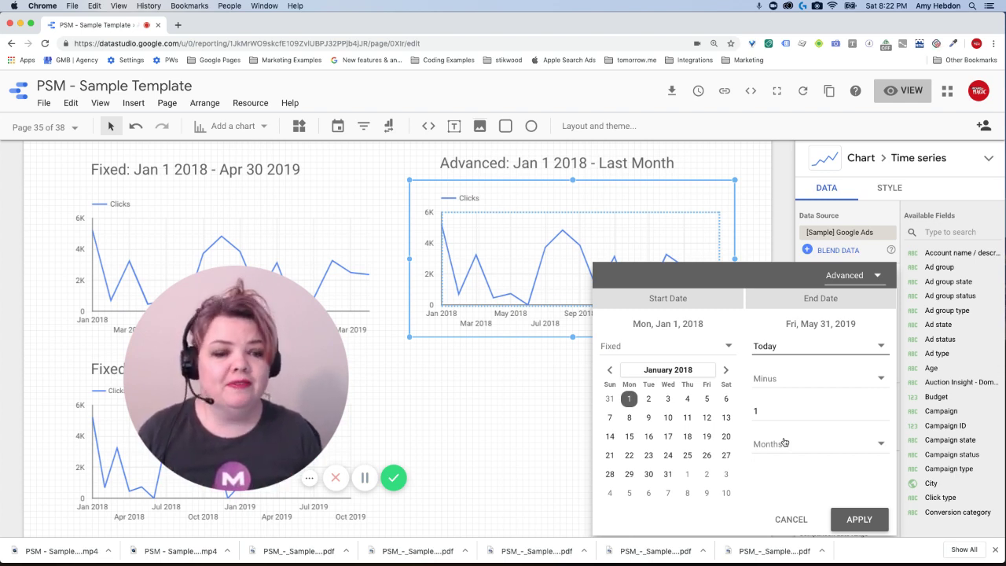
pyautogui.click(791, 519)
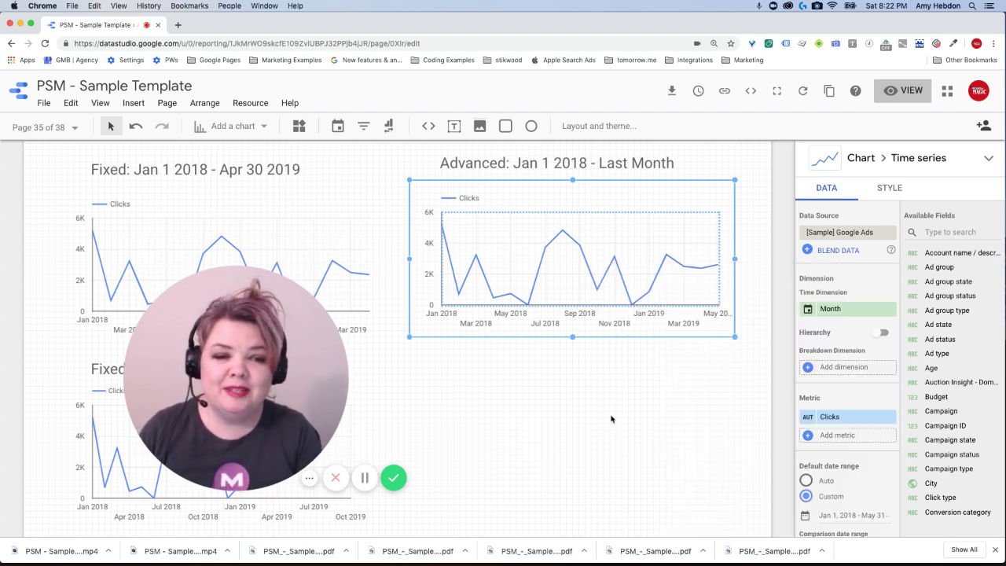
pyautogui.click(50, 129)
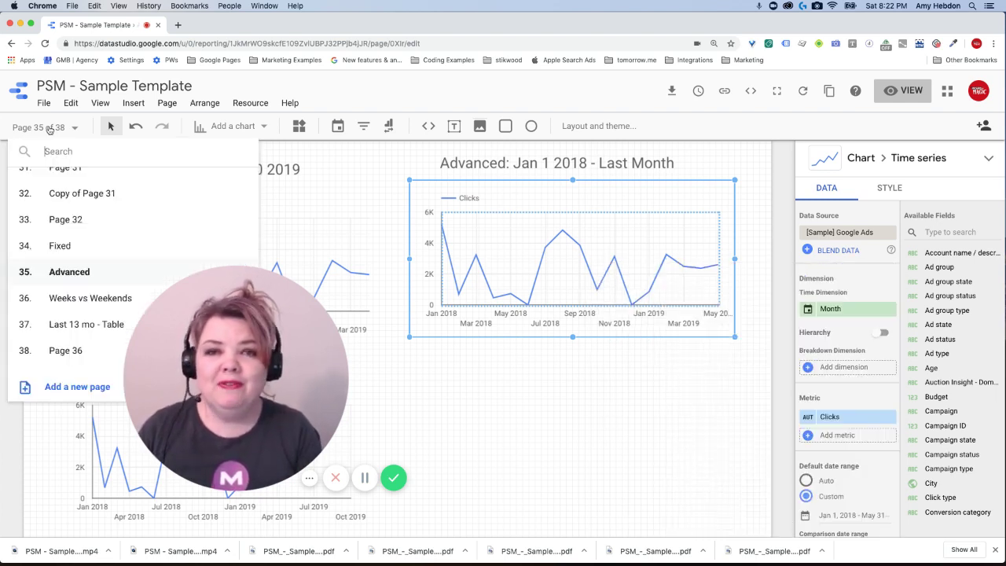
# Go to page 36, Weeks vs Weekends, with its two Sessions comparison charts.
pyautogui.click(69, 299)
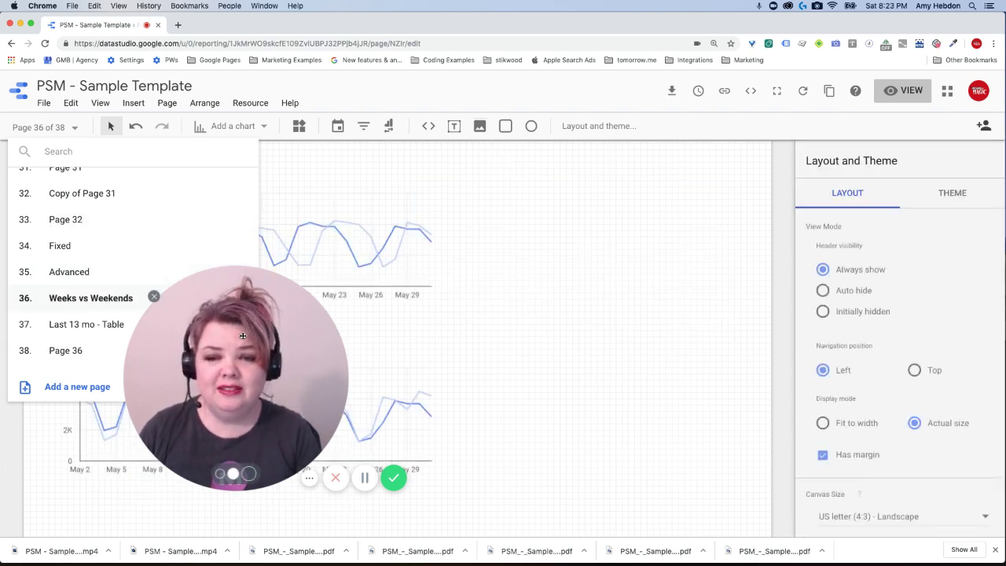
pyautogui.moveTo(244, 335); pyautogui.dragTo(566, 271)
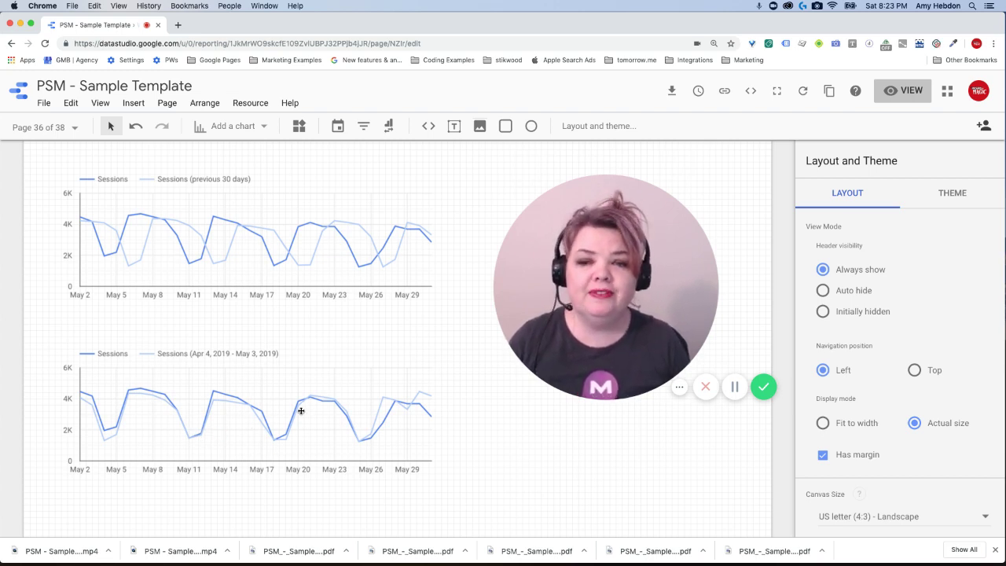
# Select the lower Sessions comparison chart and inspect its default date range.
pyautogui.click(112, 421)
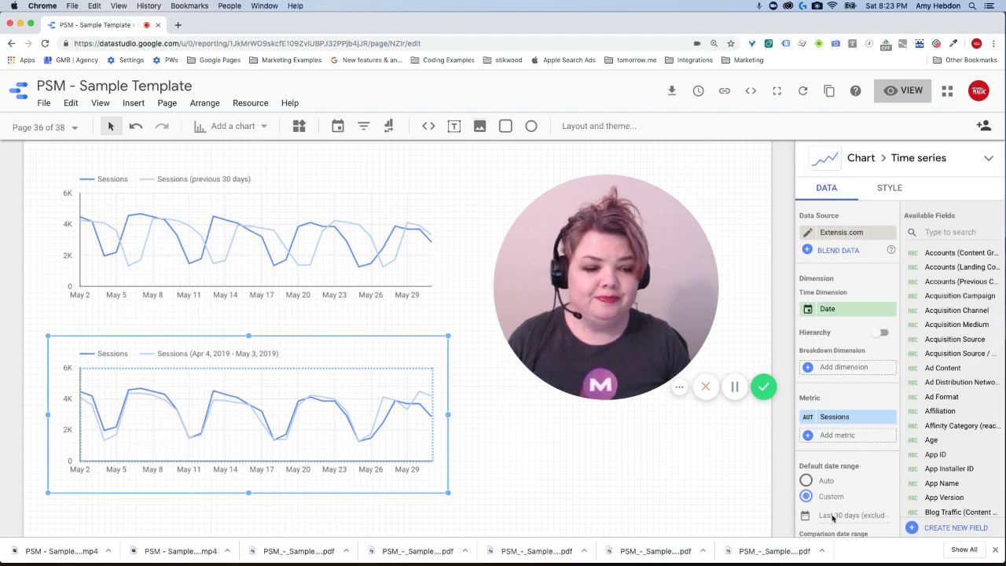
pyautogui.click(833, 516)
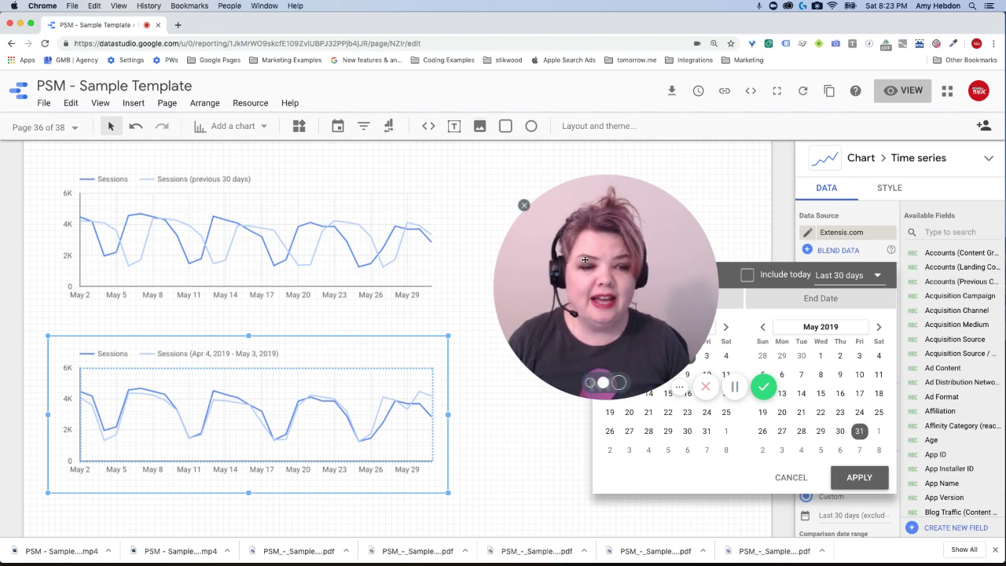
pyautogui.moveTo(585, 260); pyautogui.dragTo(488, 236)
pyautogui.click(747, 215)
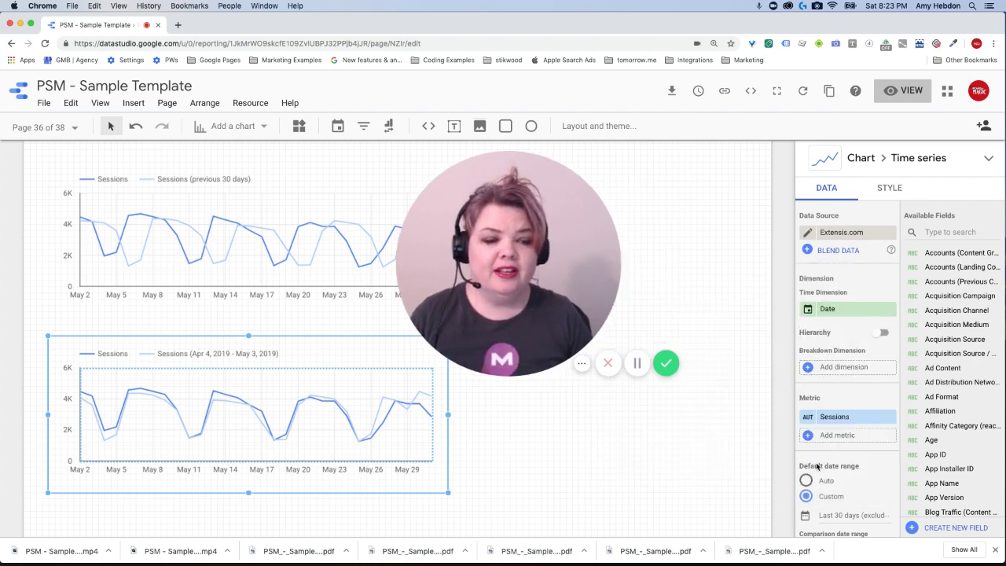
pyautogui.scroll(-3, 847, 515)
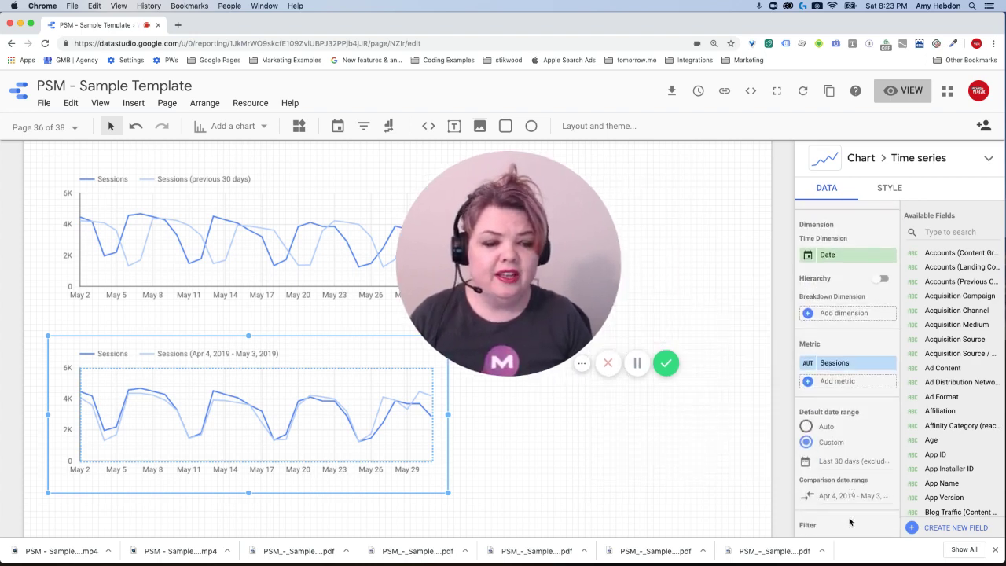
# Review the comparison date range, leaving it at Apr 4 – May 3, 2019.
pyautogui.click(849, 446)
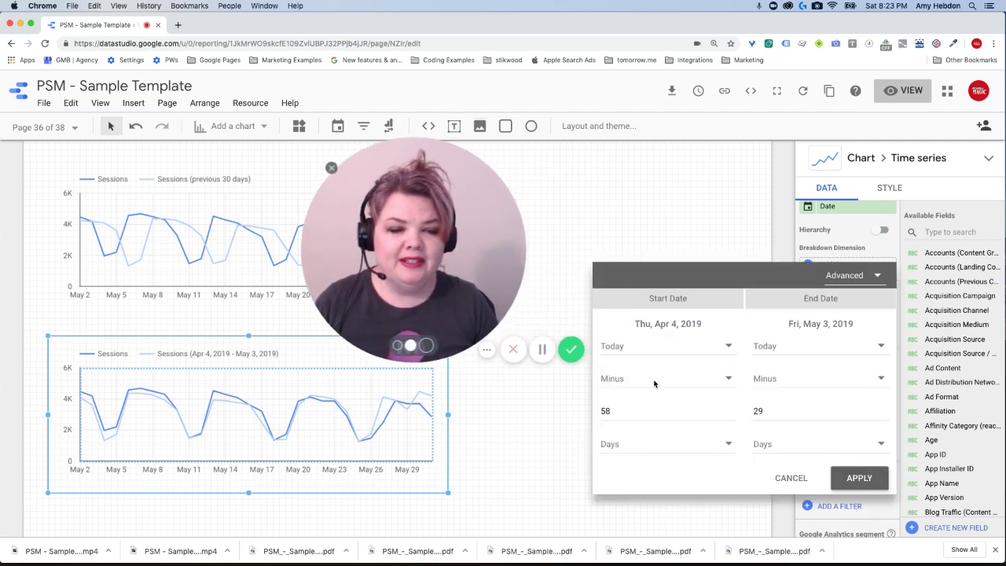
pyautogui.press('Escape')
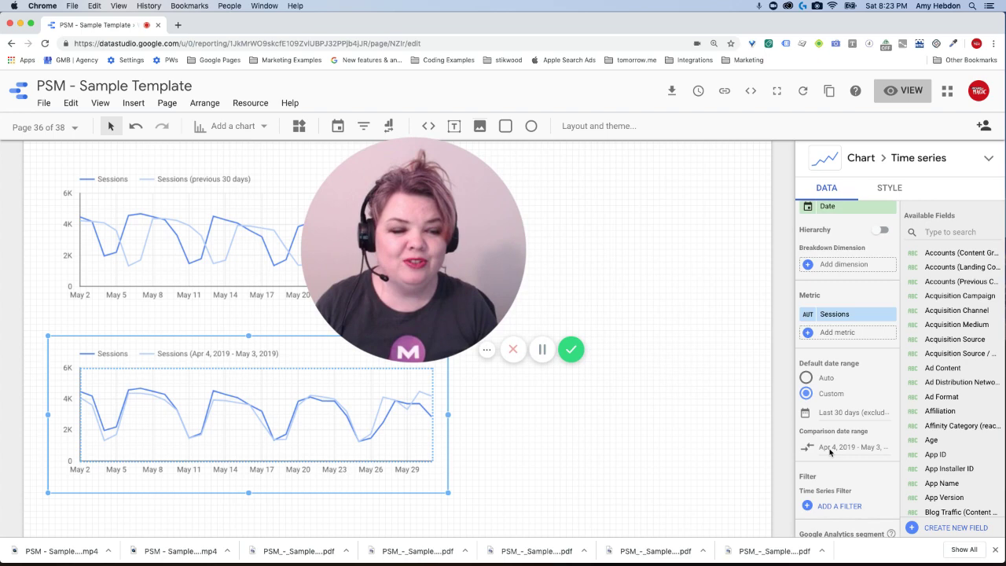
pyautogui.click(832, 448)
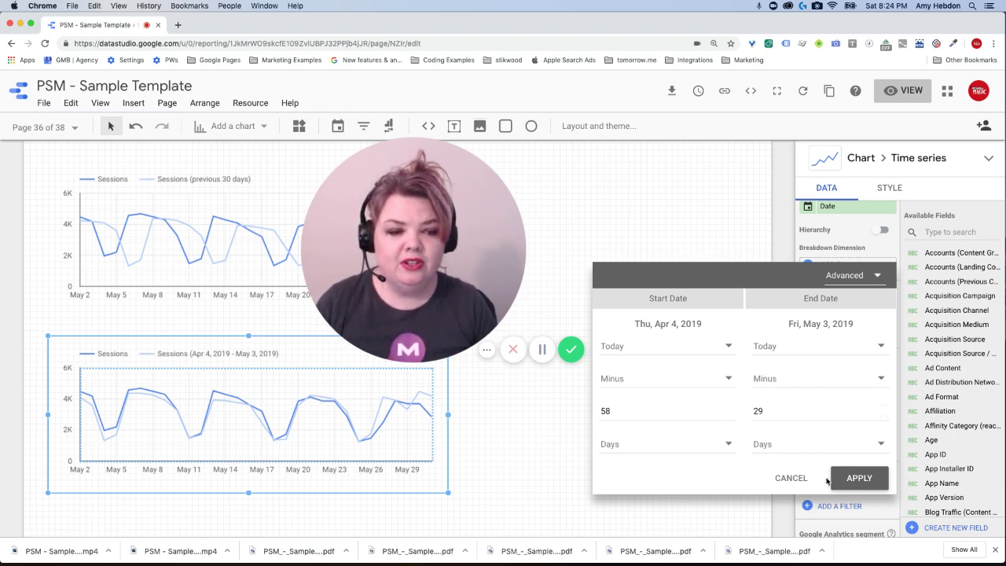
pyautogui.click(790, 479)
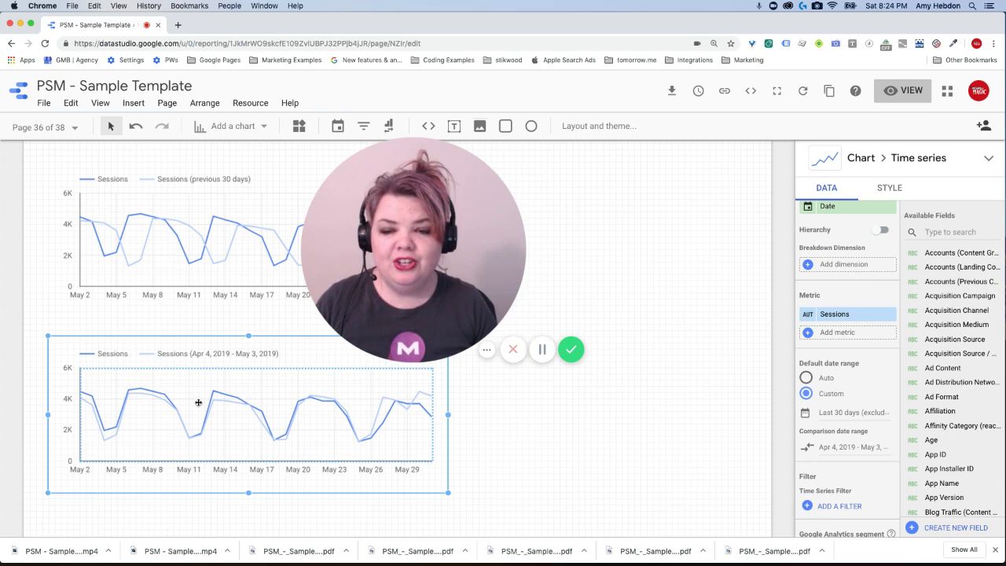
pyautogui.moveTo(406, 300); pyautogui.dragTo(615, 312)
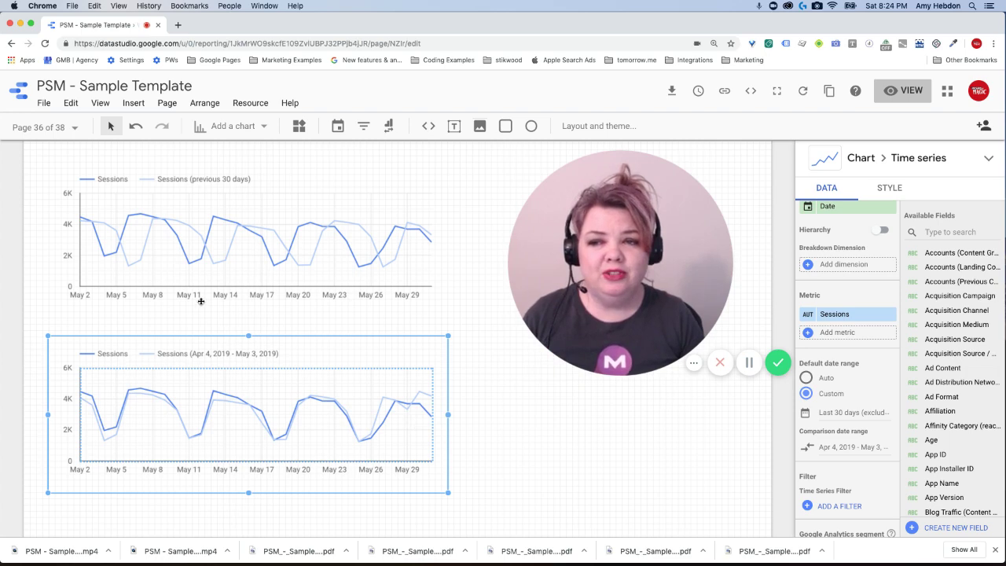
# Navigate to page 37, 'Last 13 mo - Table', with the monthly ROI and revenue table.
pyautogui.click(73, 127)
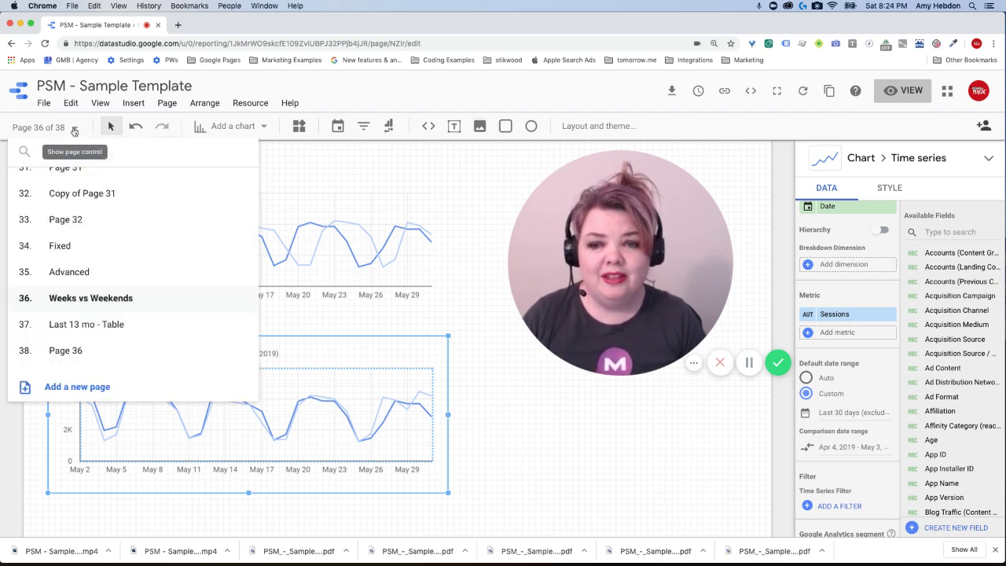
pyautogui.click(78, 323)
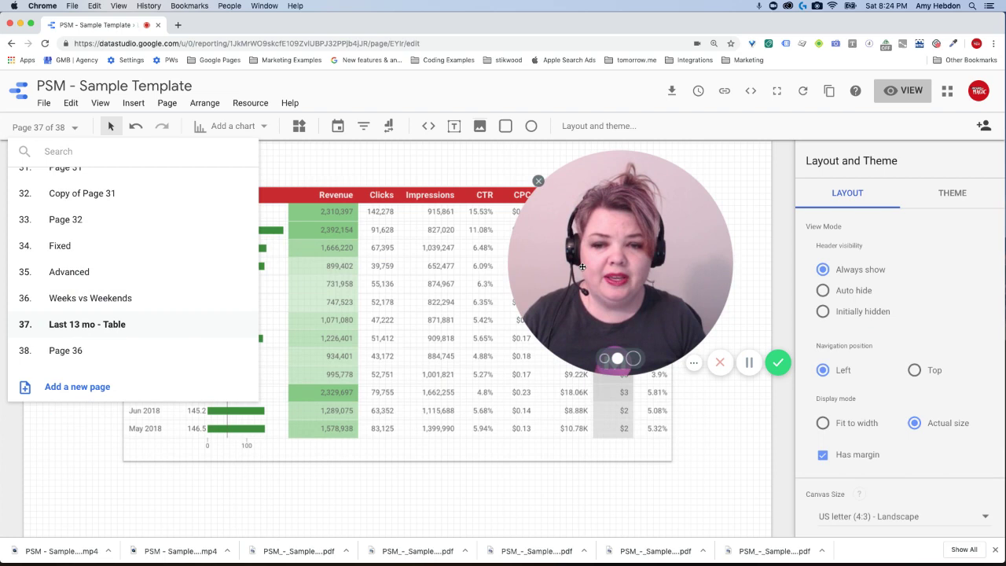
pyautogui.moveTo(580, 266); pyautogui.dragTo(552, 349)
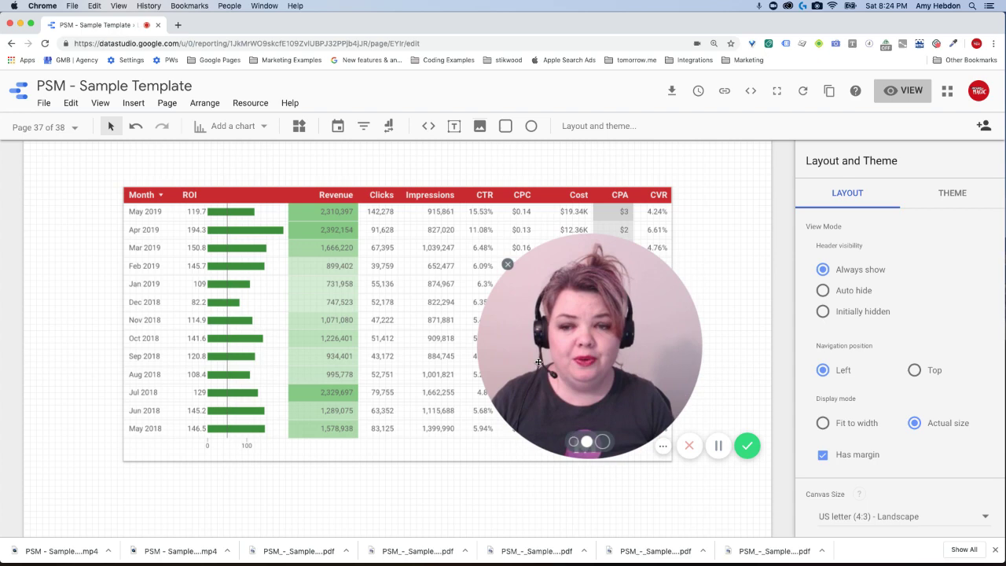
pyautogui.moveTo(534, 363); pyautogui.dragTo(118, 374)
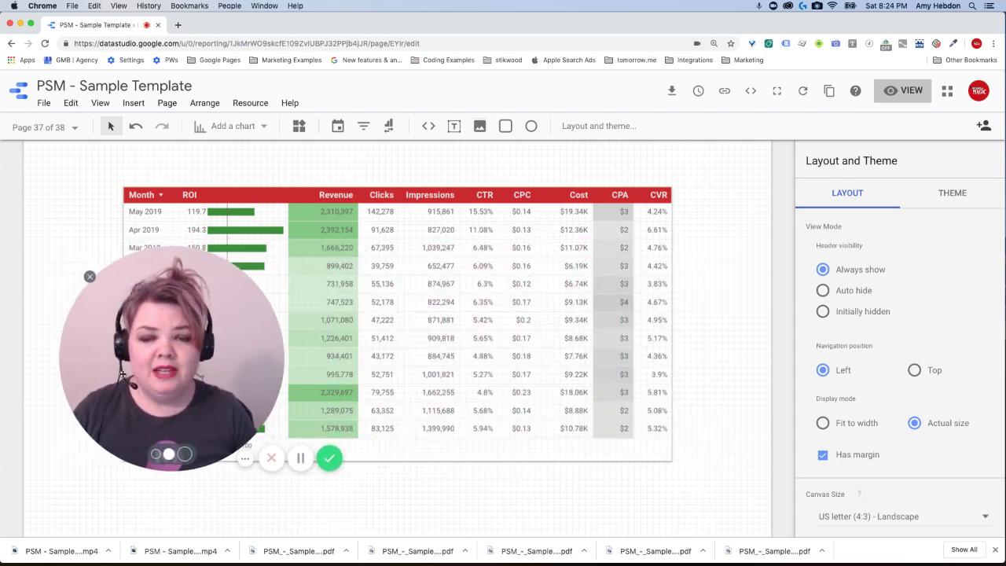
# Switch the monthly table's default date range preset to Advanced.
pyautogui.click(423, 414)
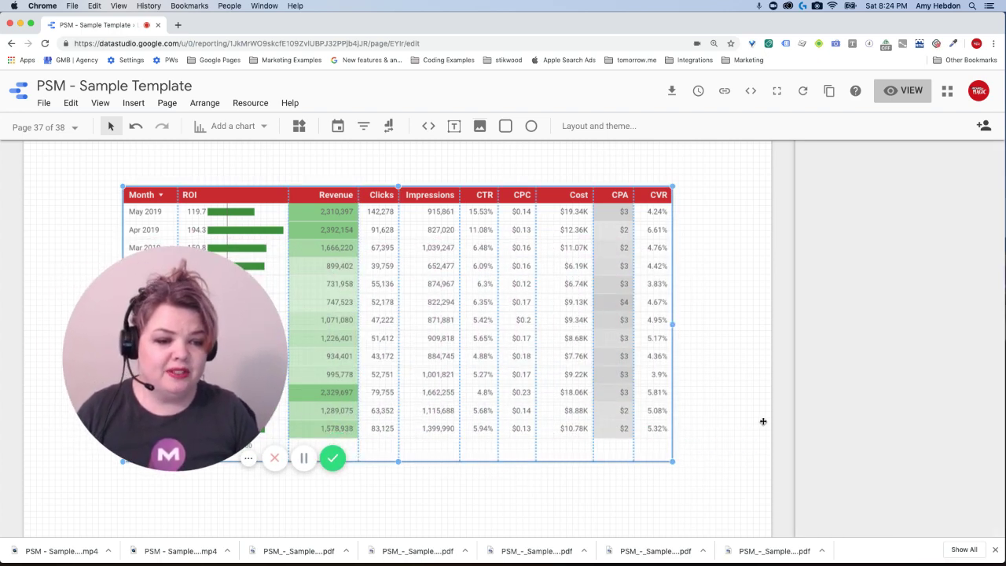
pyautogui.scroll(-8, 832, 421)
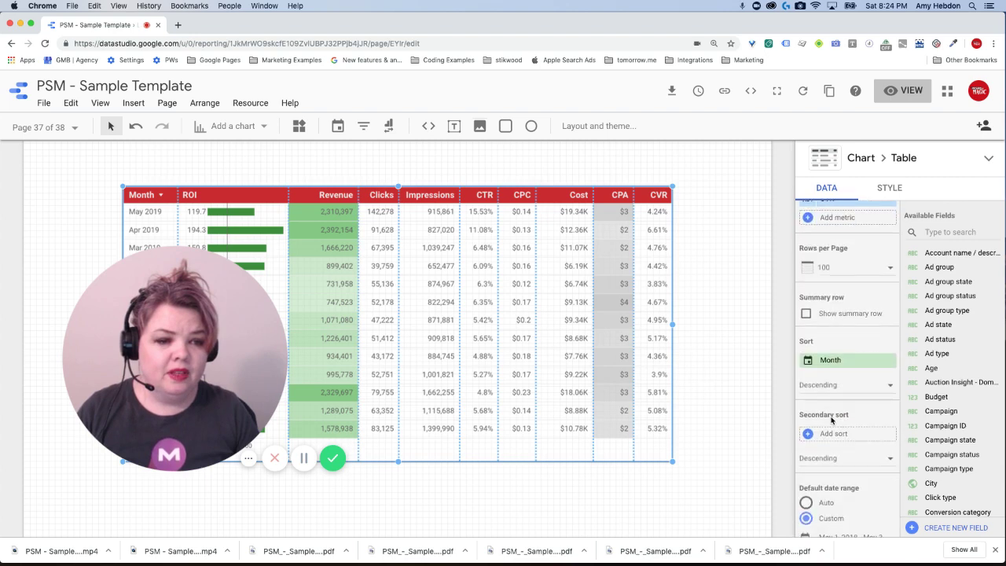
pyautogui.scroll(-2, 832, 420)
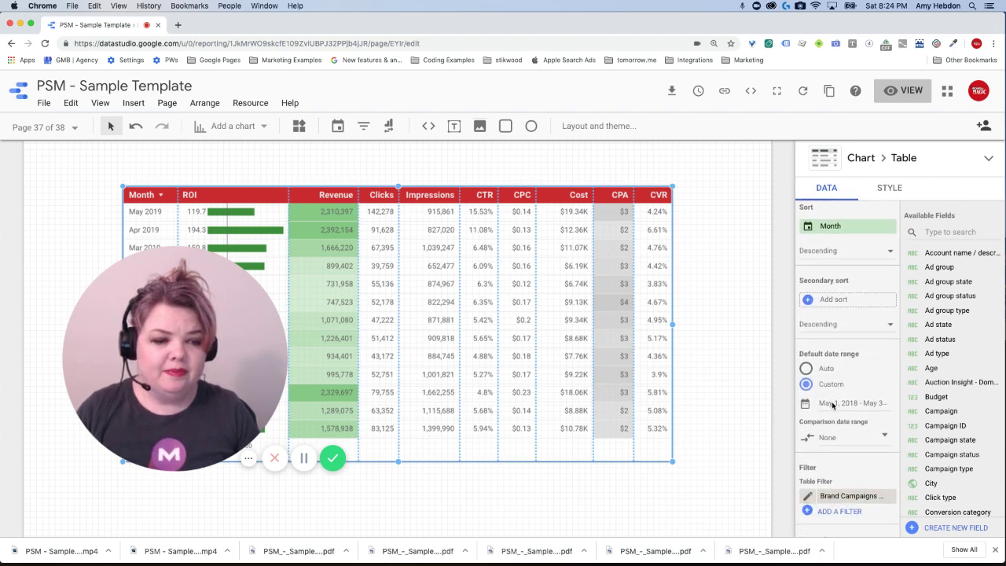
pyautogui.click(833, 404)
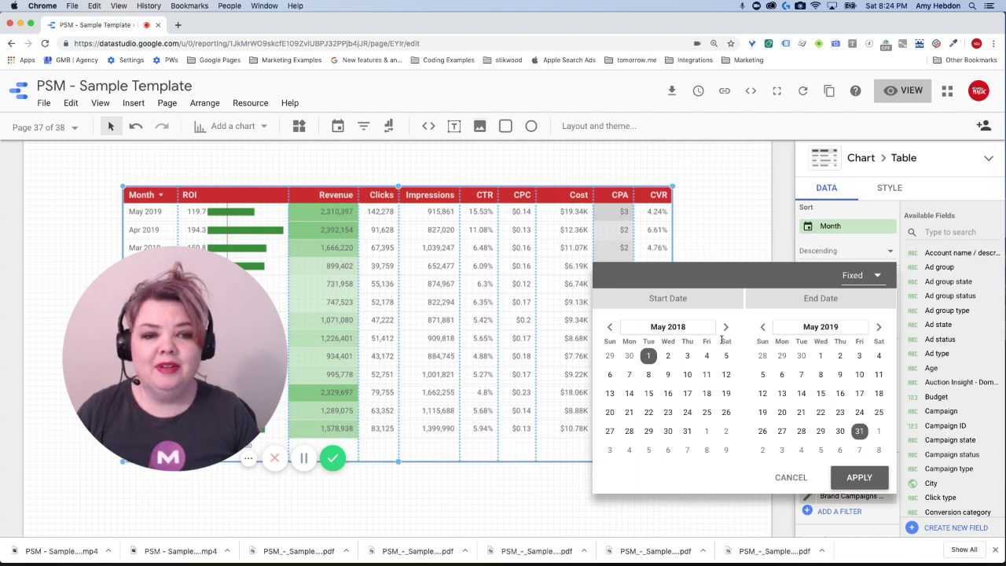
pyautogui.click(858, 277)
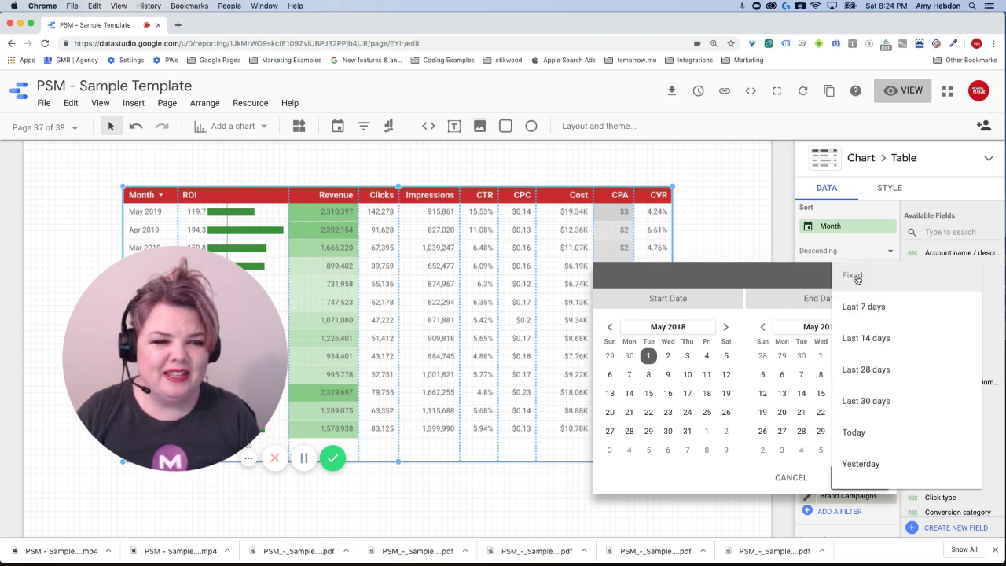
pyautogui.scroll(-3, 869, 337)
pyautogui.scroll(-2, 869, 336)
pyautogui.scroll(6, 868, 333)
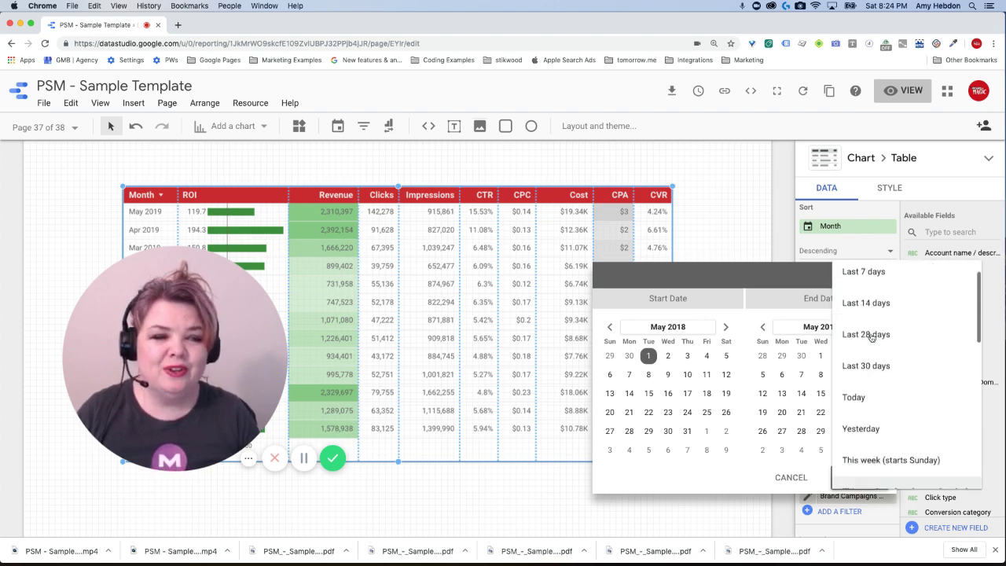
pyautogui.scroll(-7, 858, 354)
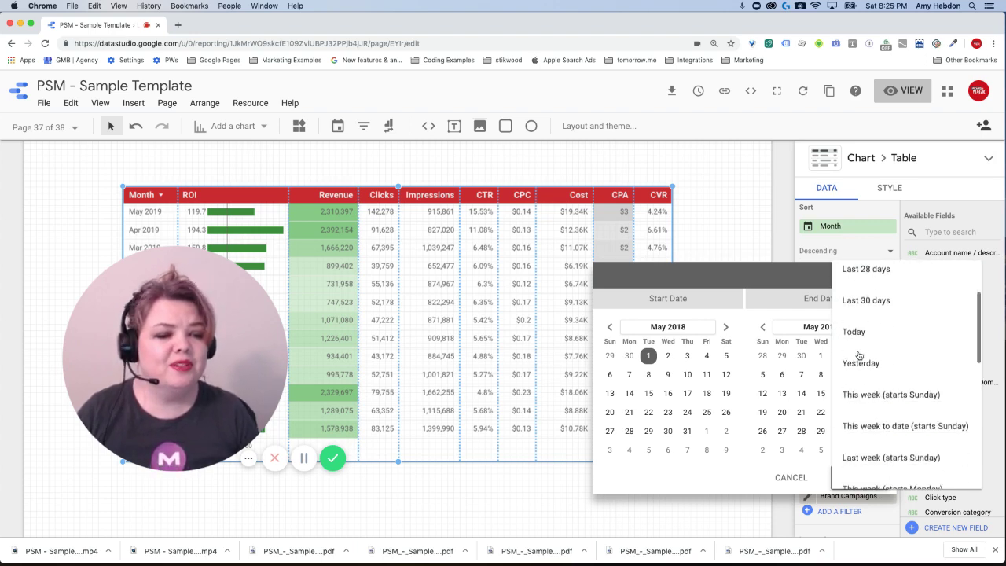
pyautogui.scroll(-6, 859, 356)
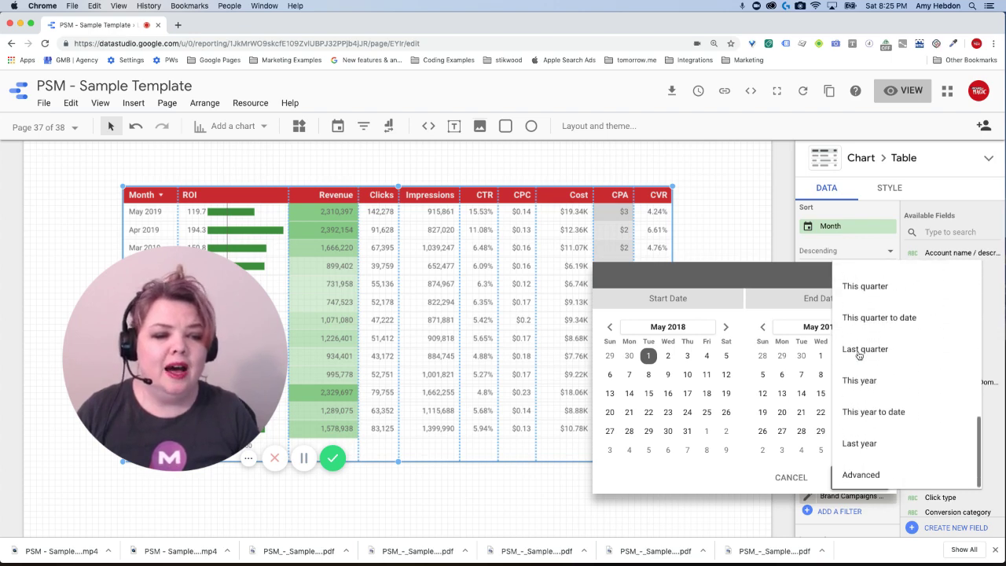
pyautogui.click(857, 475)
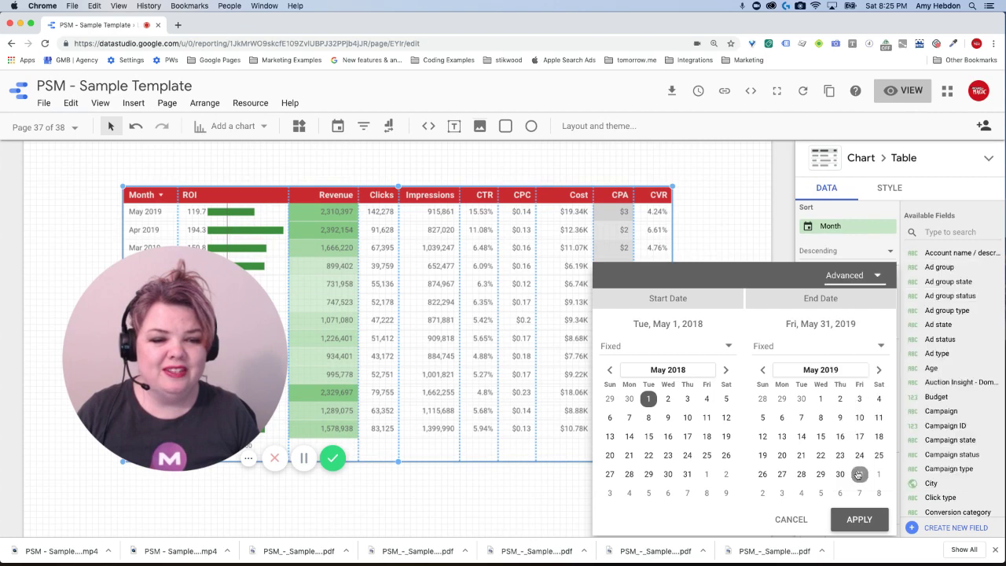
# Anchor both the start and end dates to Today.
pyautogui.click(610, 348)
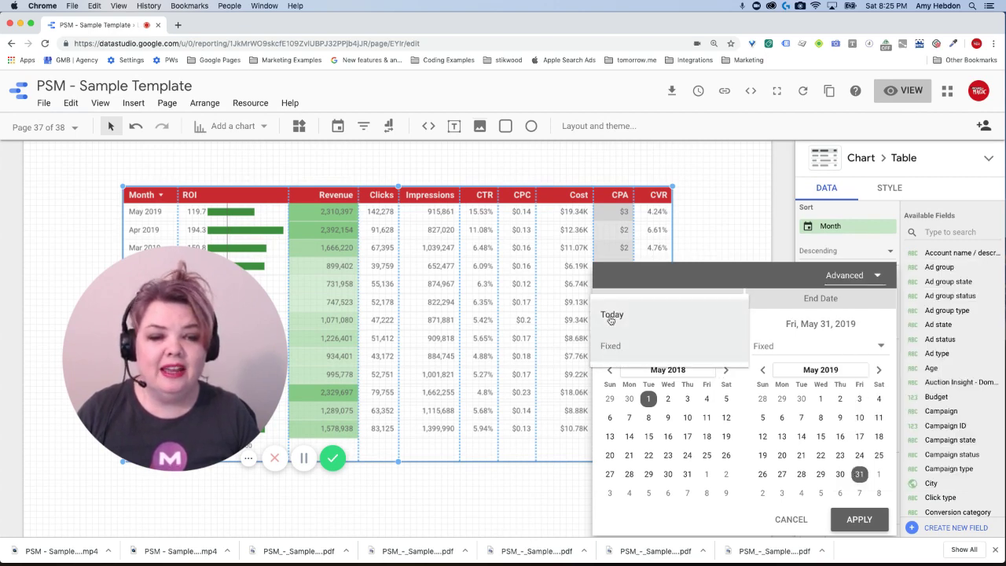
pyautogui.click(612, 316)
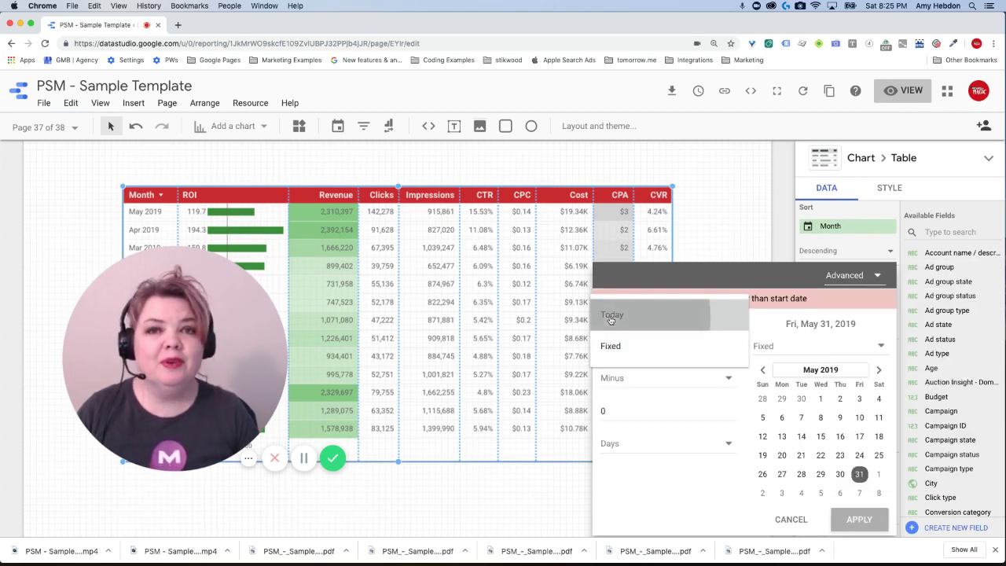
pyautogui.click(766, 348)
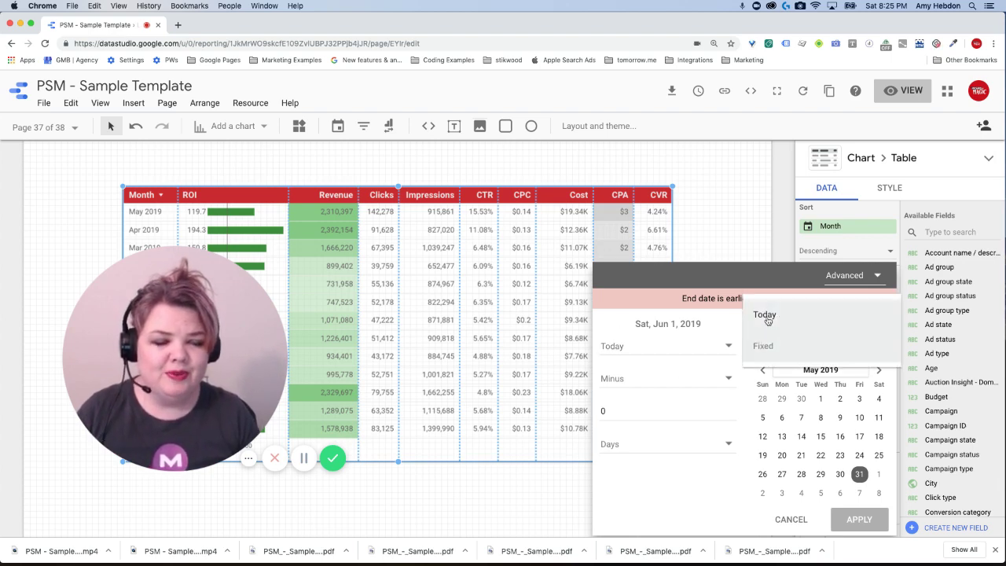
pyautogui.click(768, 318)
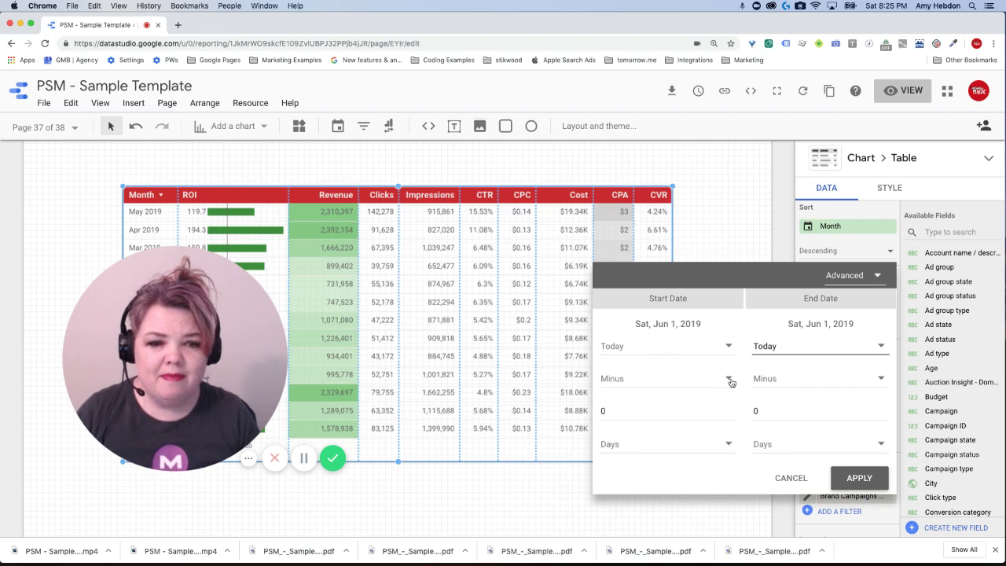
# Set the table's range to Today minus 13 Months through Today minus 1 Month.
pyautogui.click(729, 445)
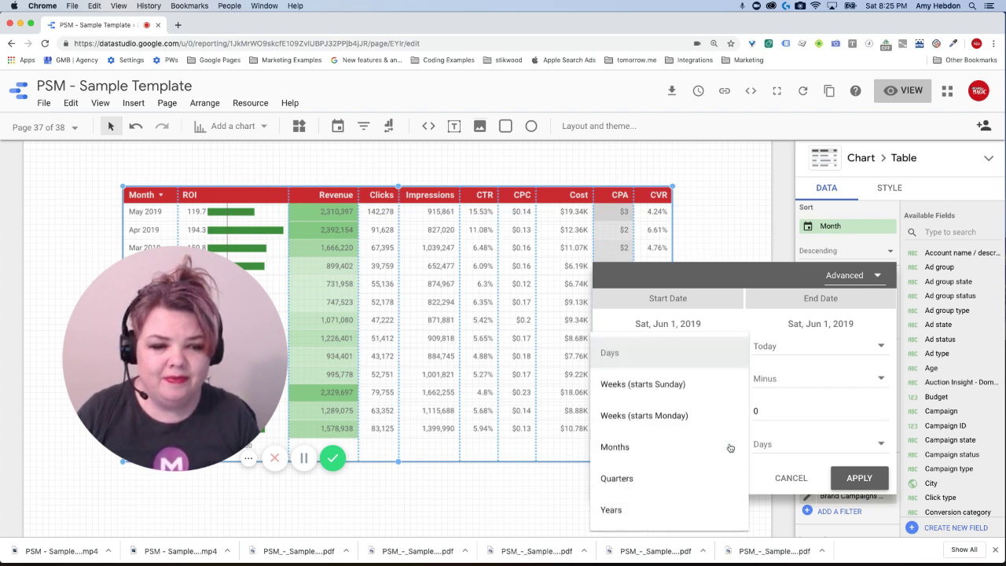
pyautogui.click(675, 448)
pyautogui.click(612, 411)
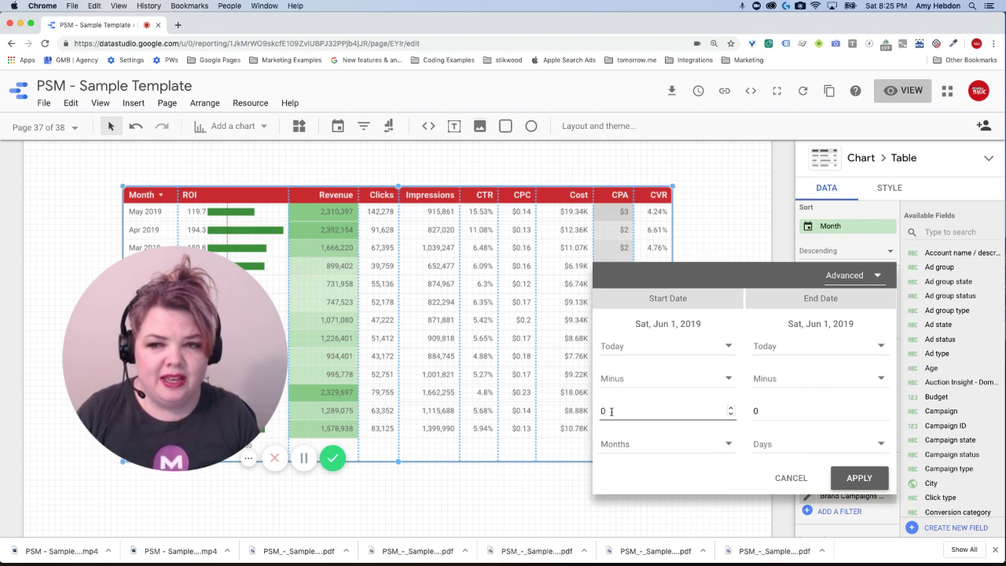
pyautogui.write('13')
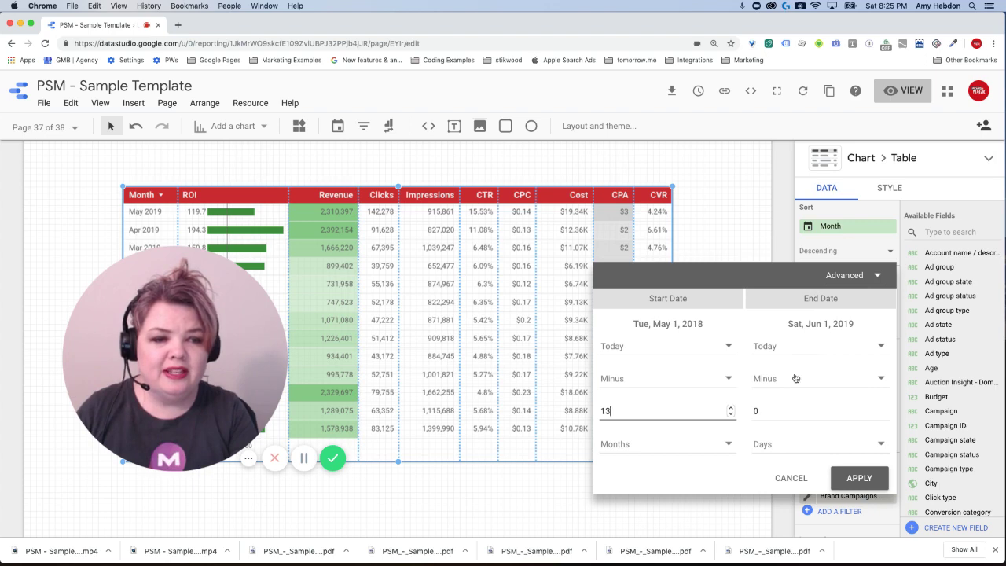
pyautogui.click(787, 446)
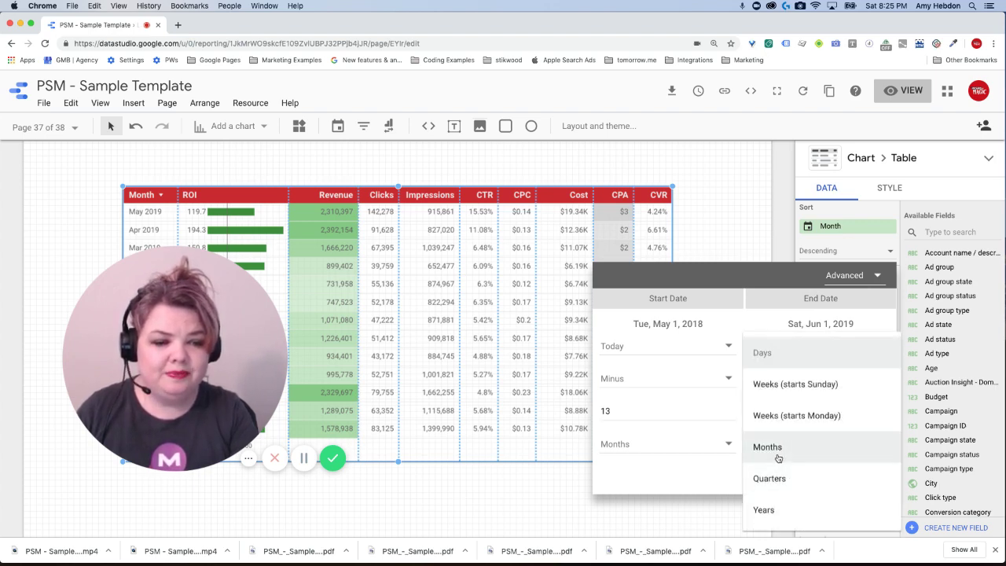
pyautogui.click(777, 456)
pyautogui.click(762, 411)
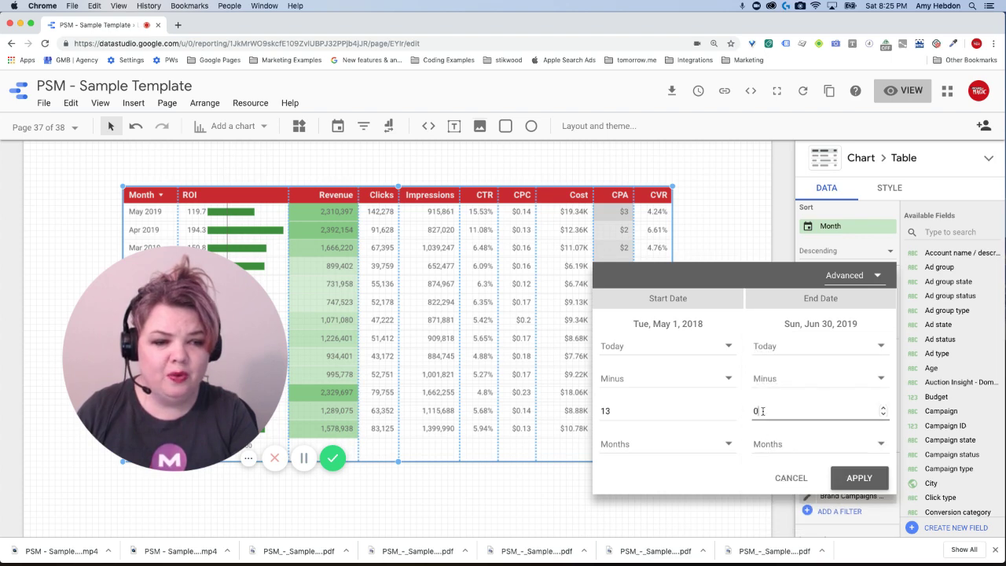
pyautogui.write('1')
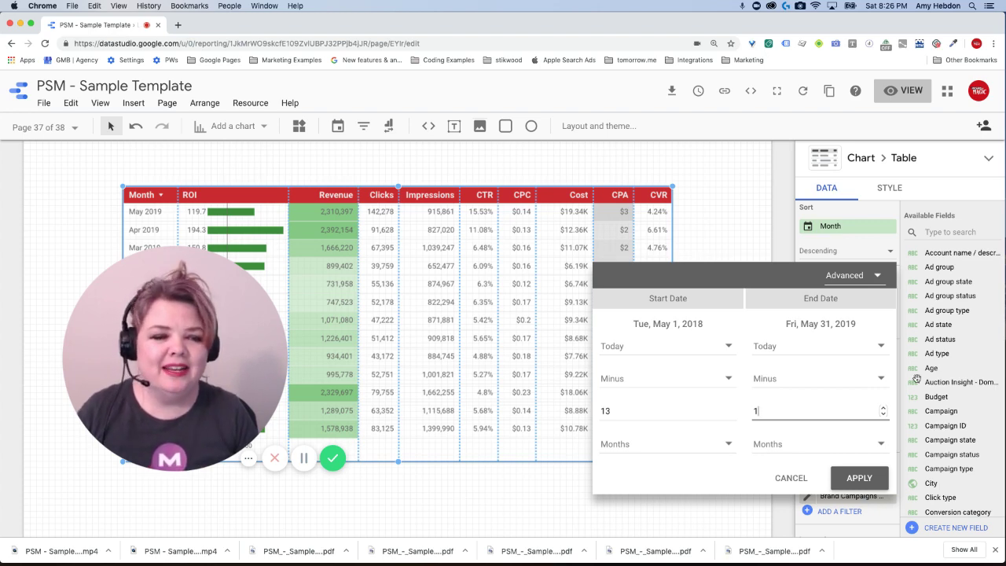
# Apply the table's rolling date range, then go to the last page, 'Page 36'.
pyautogui.click(848, 482)
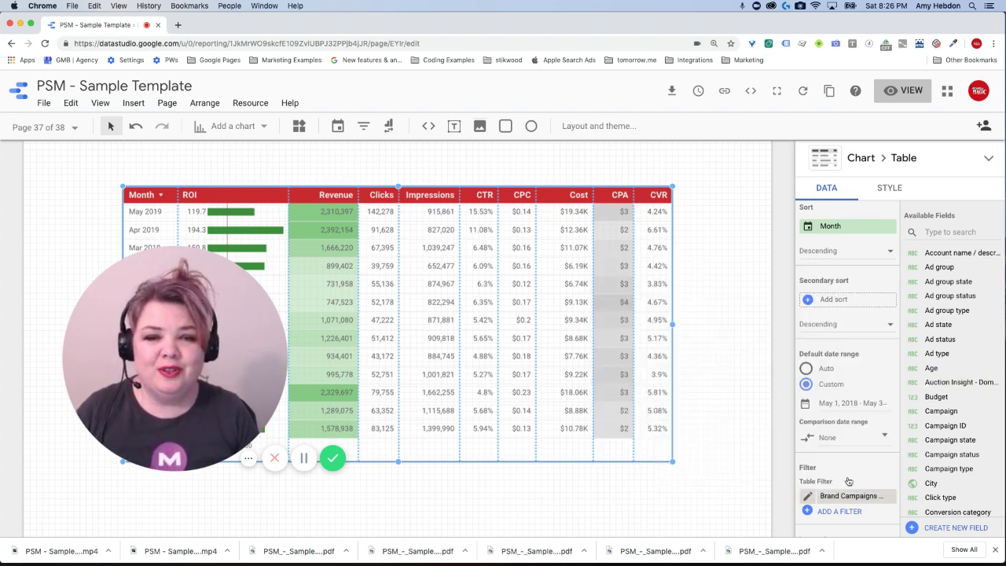
pyautogui.moveTo(199, 371); pyautogui.dragTo(575, 379)
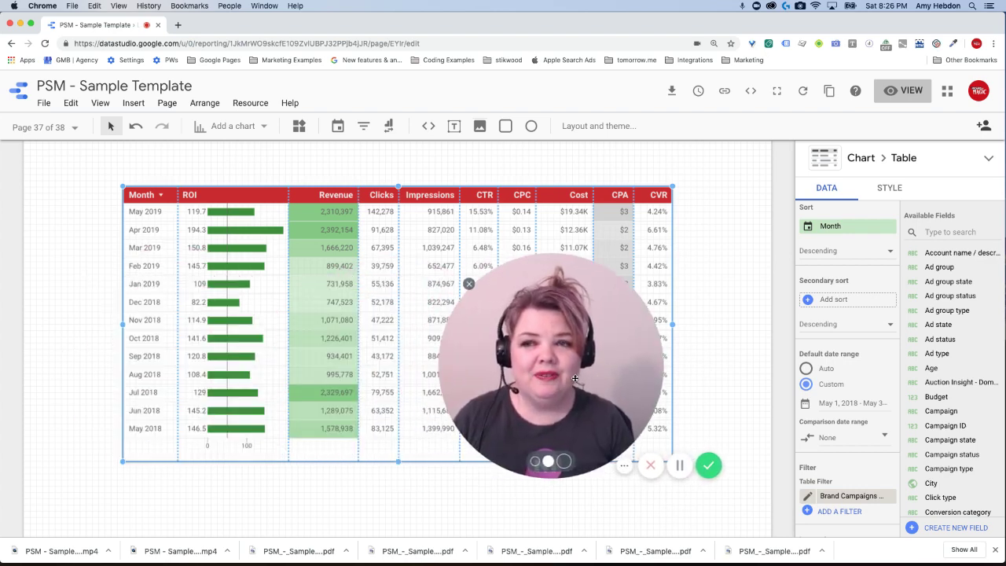
pyautogui.click(75, 130)
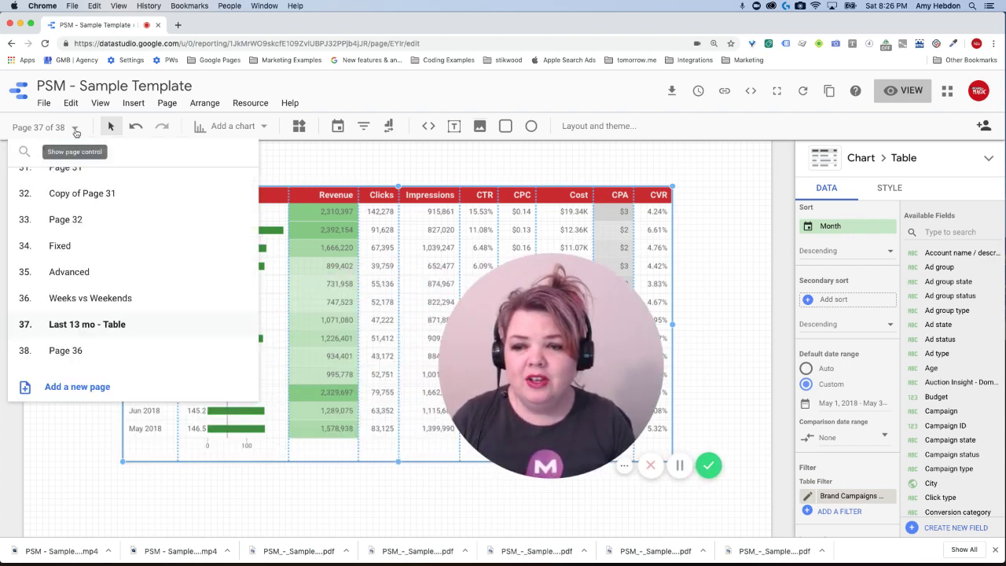
pyautogui.click(66, 350)
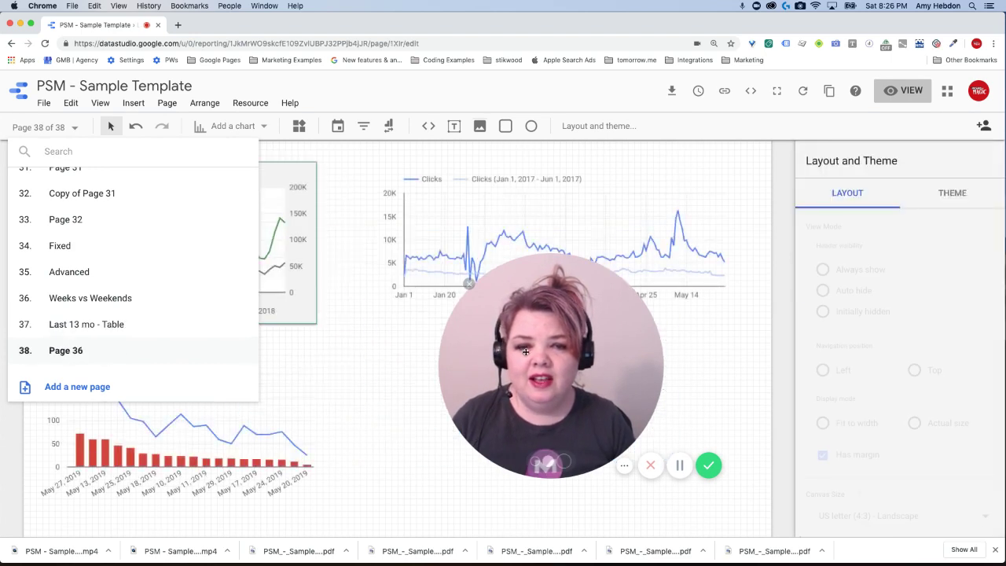
pyautogui.moveTo(526, 350); pyautogui.dragTo(484, 393)
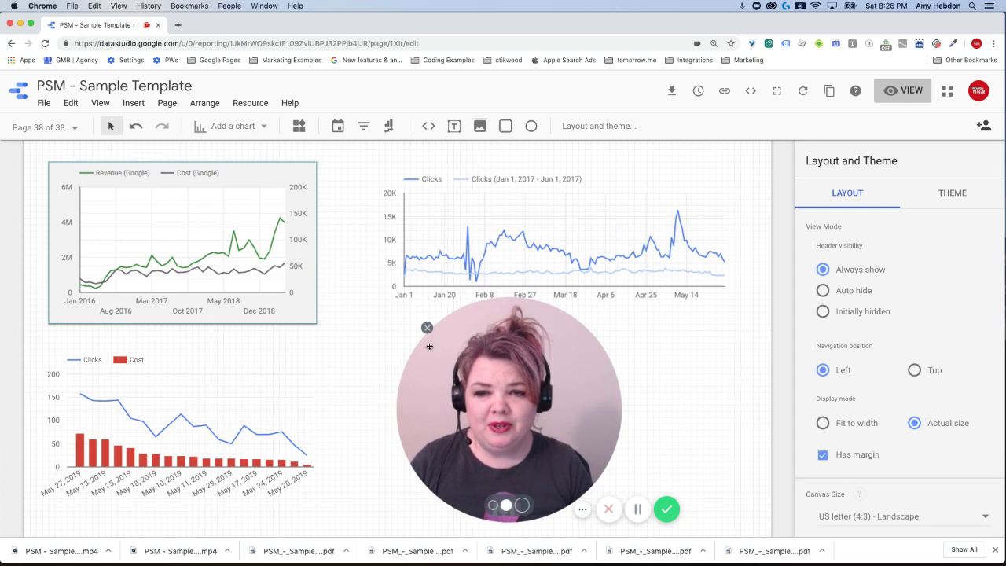
pyautogui.click(237, 250)
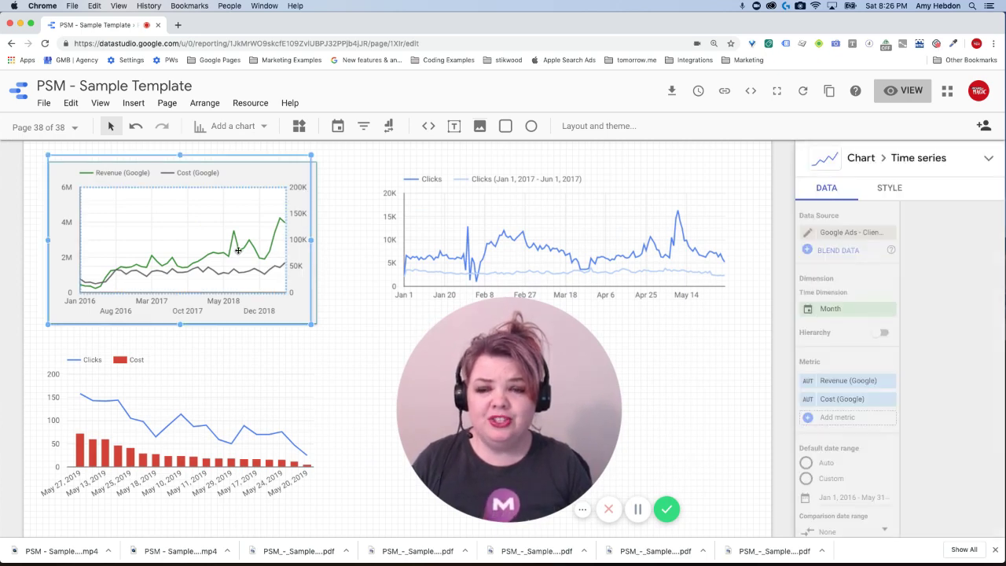
pyautogui.click(344, 281)
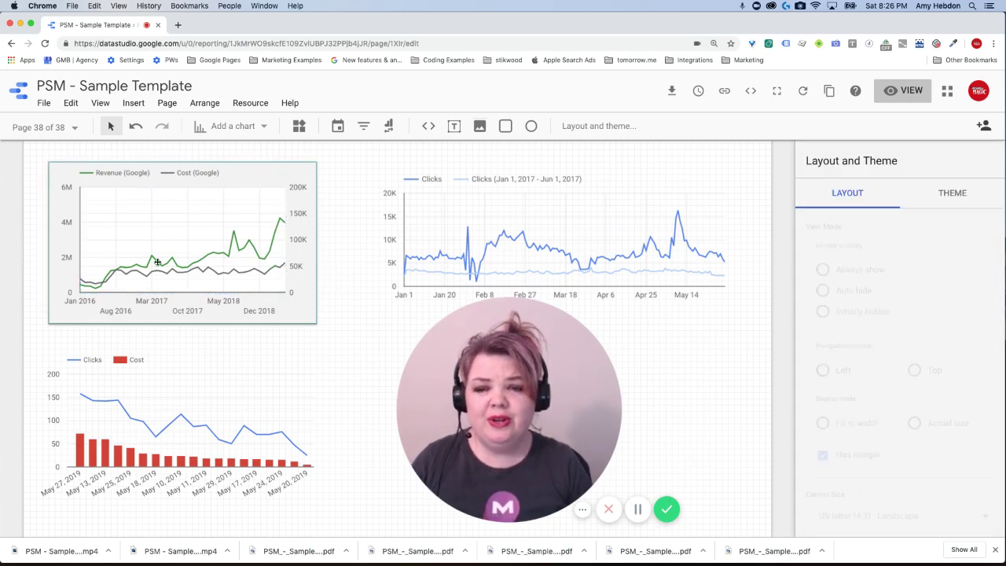
# Leave the Revenue vs Cost range (Jan 1, 2016 to Today minus 1 Month) unchanged, then select the Clicks chart.
pyautogui.click(84, 284)
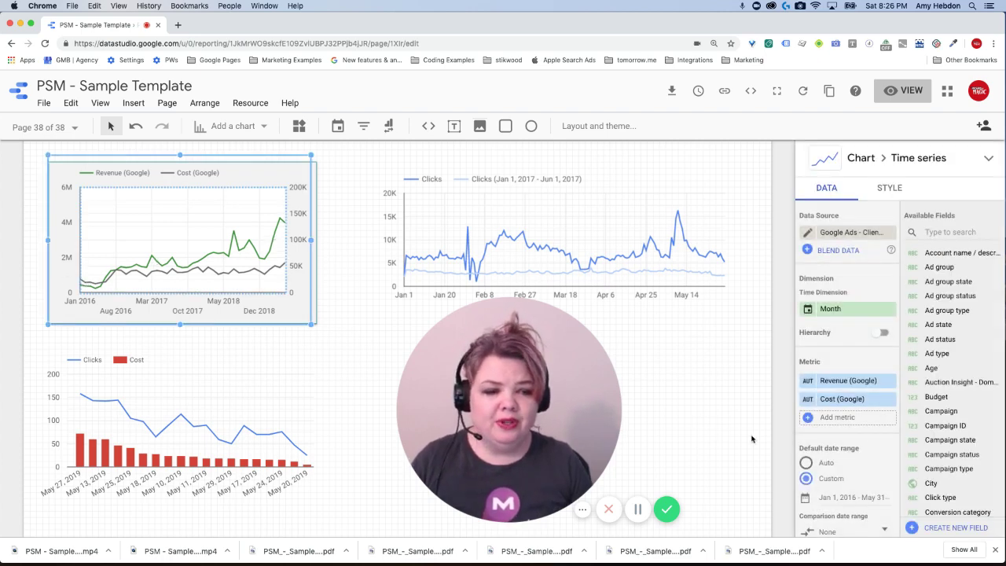
pyautogui.click(837, 498)
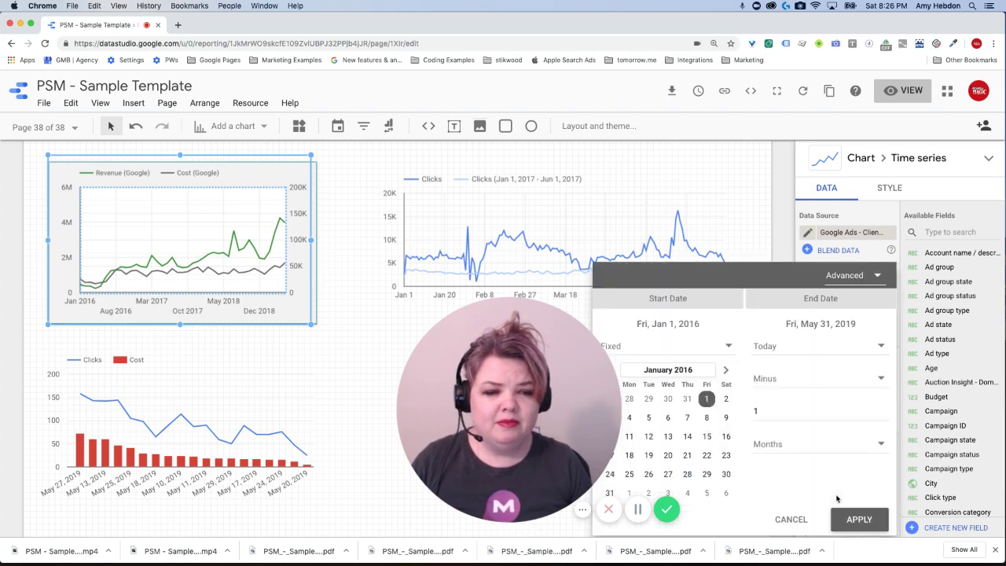
pyautogui.moveTo(508, 349); pyautogui.dragTo(435, 341)
pyautogui.press('Escape')
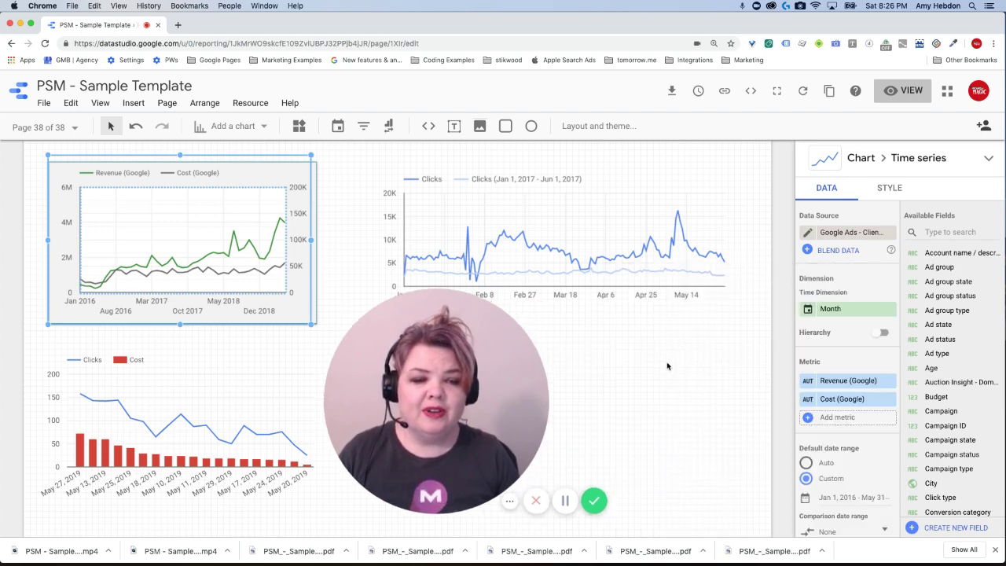
pyautogui.click(838, 498)
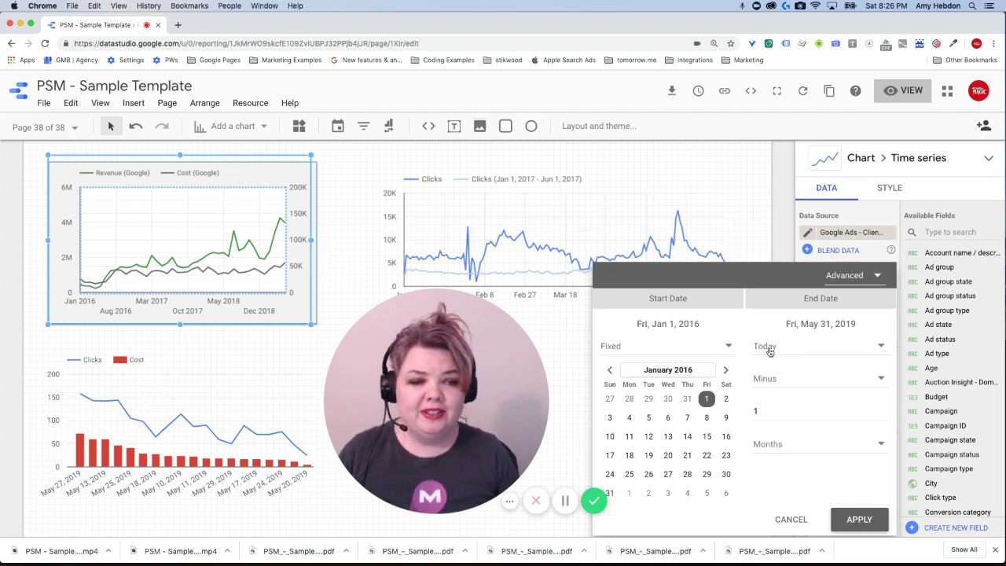
pyautogui.click(791, 520)
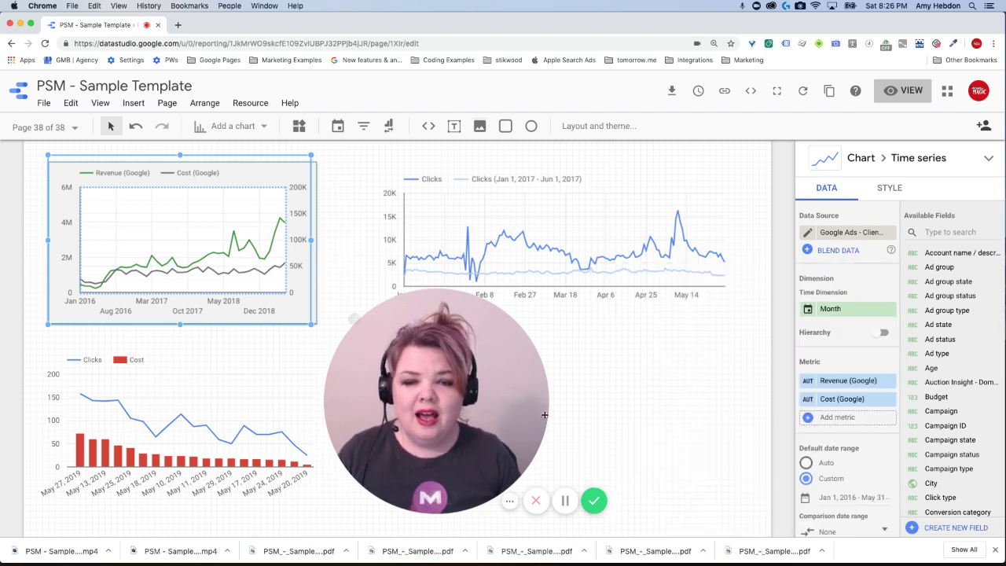
pyautogui.moveTo(442, 359); pyautogui.dragTo(272, 345)
pyautogui.click(469, 282)
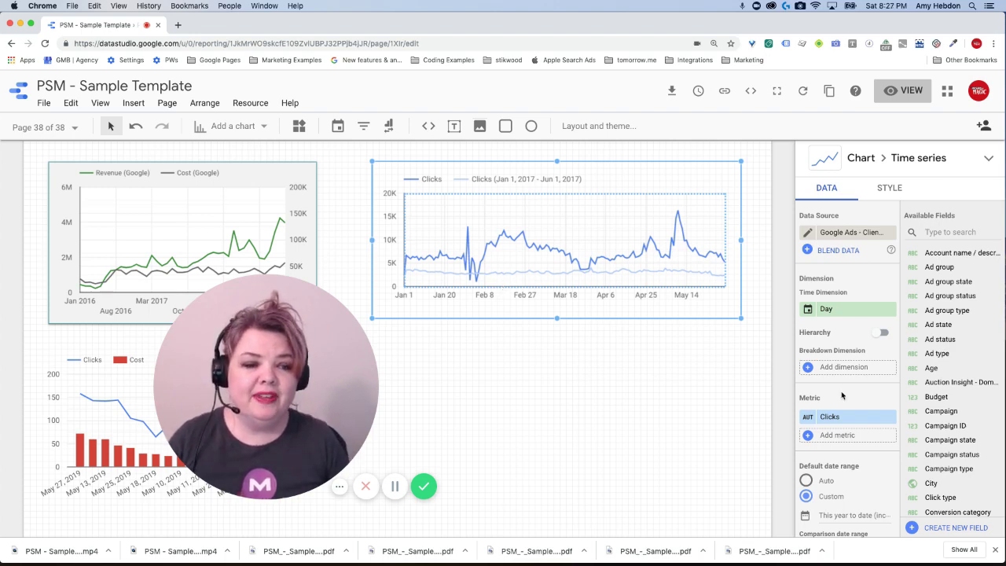
pyautogui.scroll(-3, 842, 395)
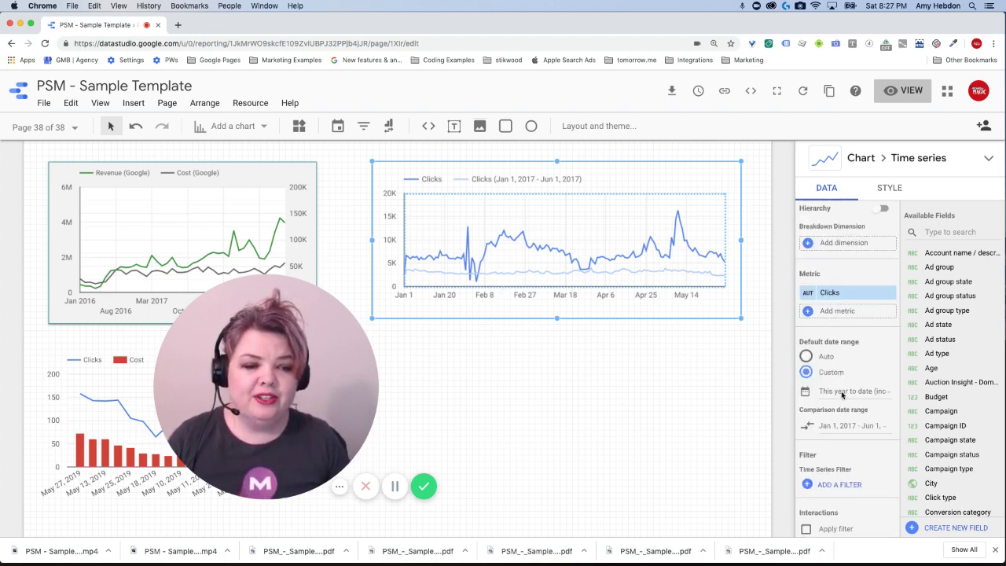
pyautogui.click(842, 395)
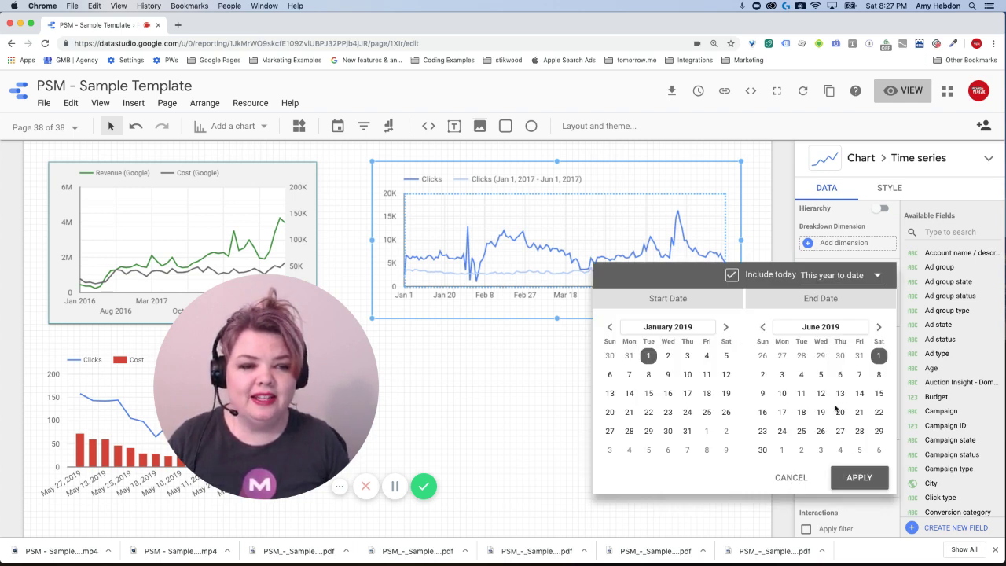
pyautogui.click(850, 277)
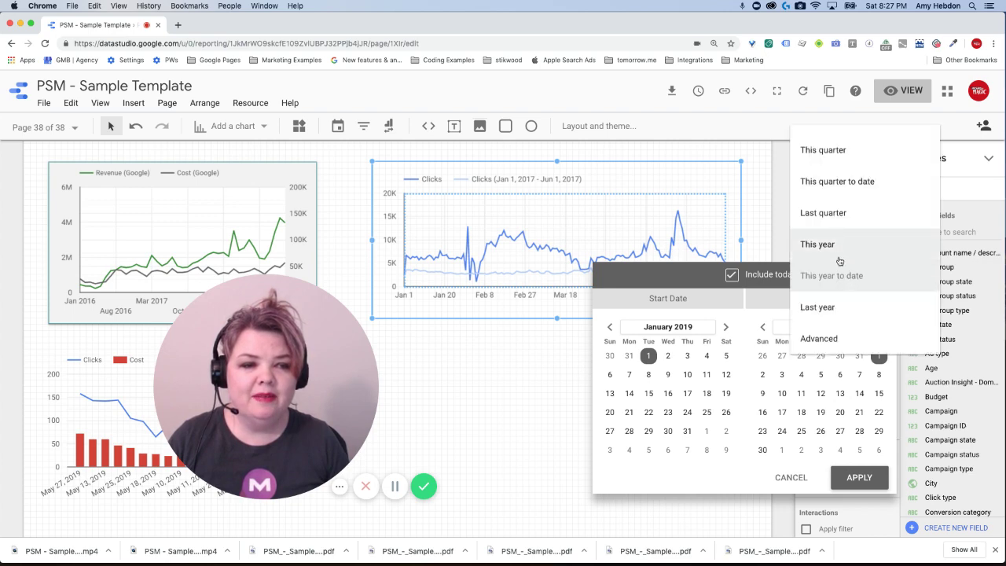
pyautogui.click(840, 276)
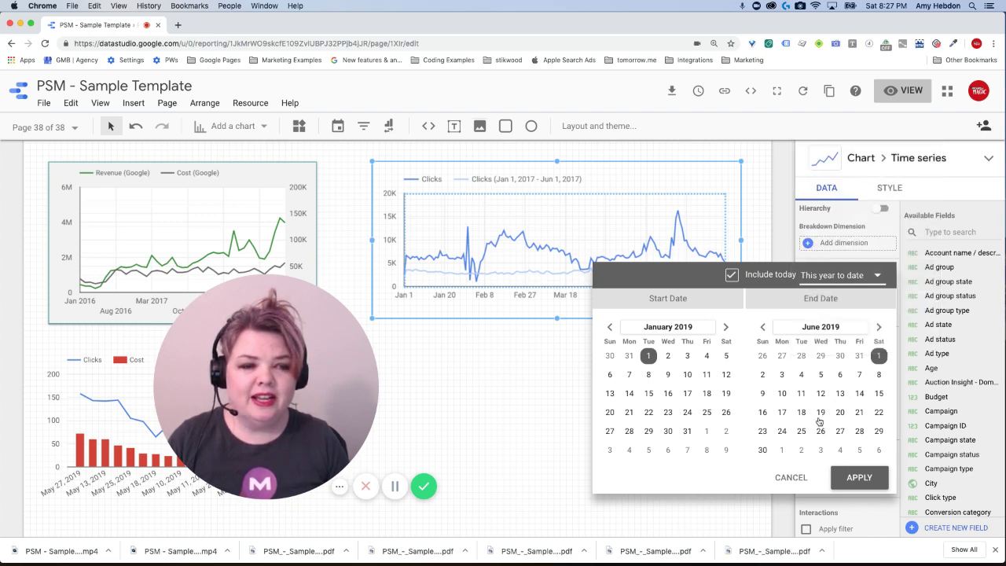
pyautogui.click(792, 478)
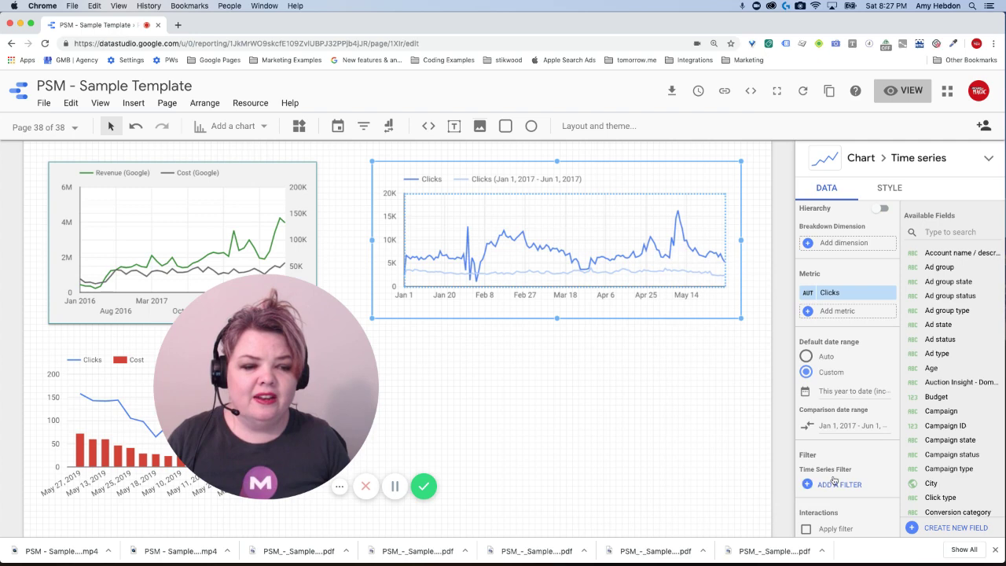
pyautogui.click(841, 427)
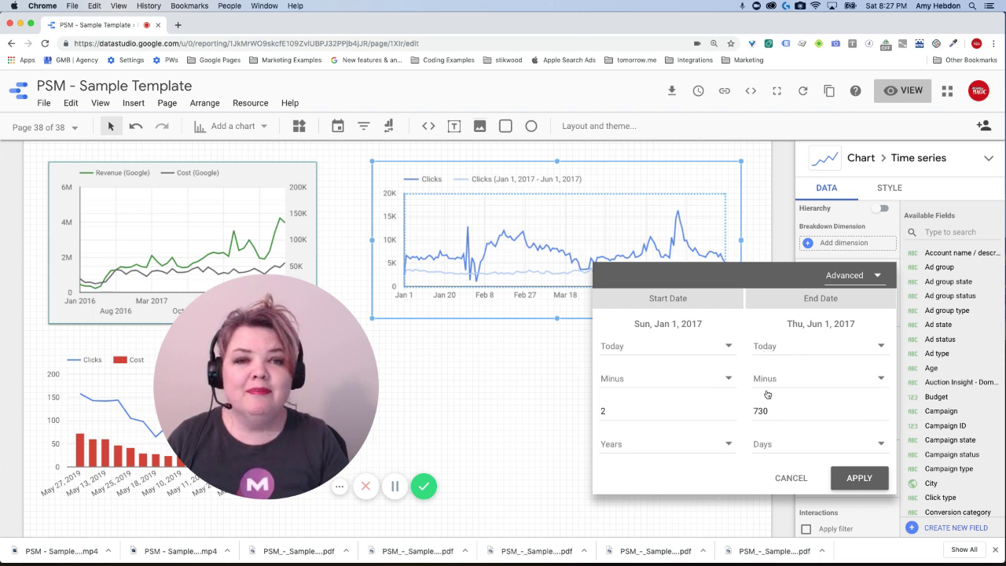
pyautogui.click(791, 479)
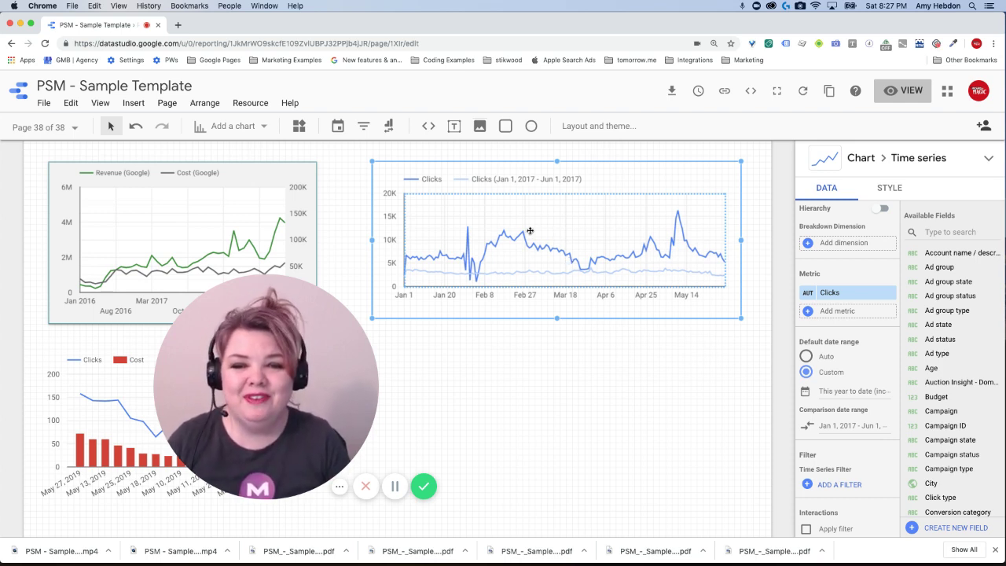
pyautogui.moveTo(311, 364); pyautogui.dragTo(602, 350)
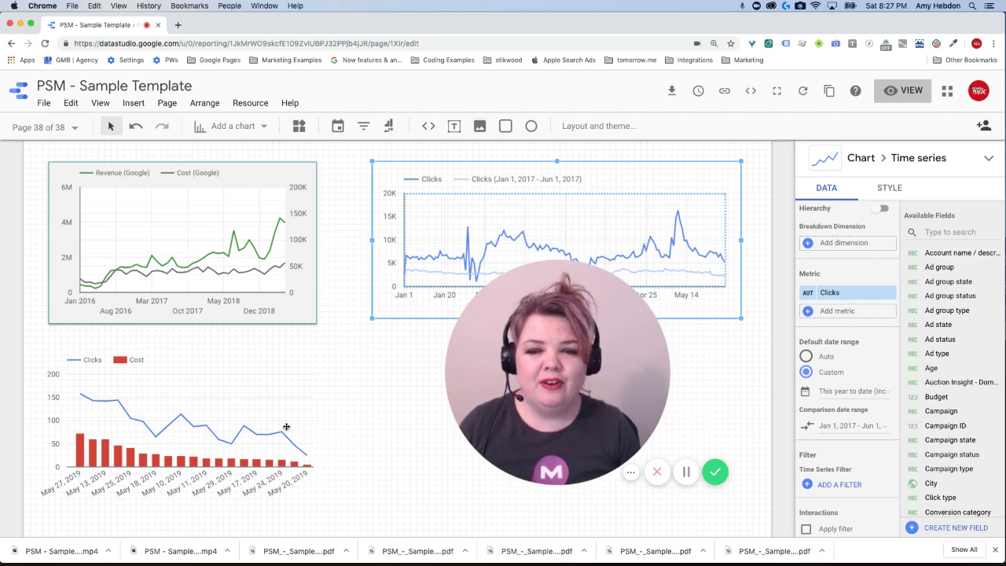
# Select the Clicks and Cost combo chart and inspect its date range without changing it.
pyautogui.click(181, 448)
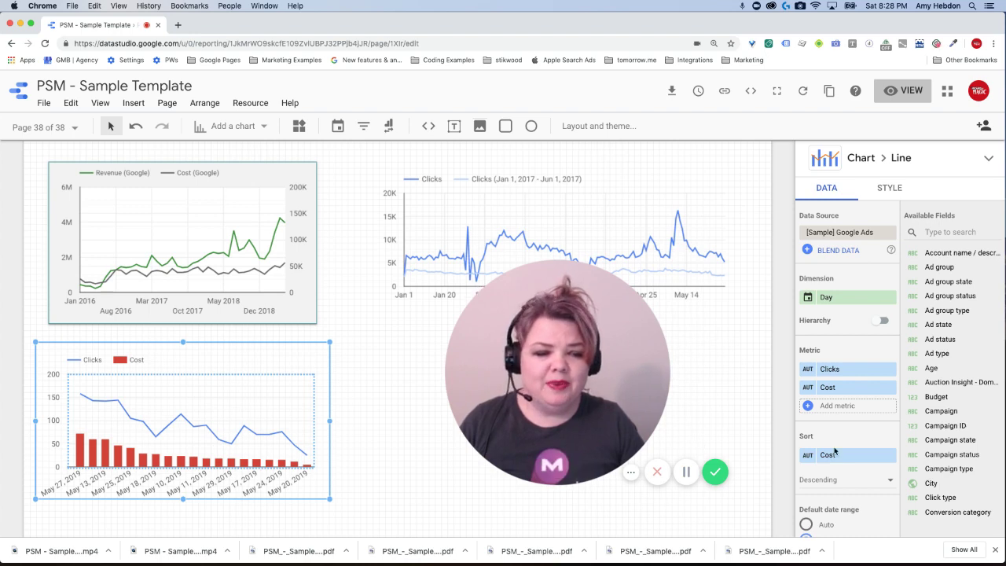
pyautogui.scroll(-4, 834, 448)
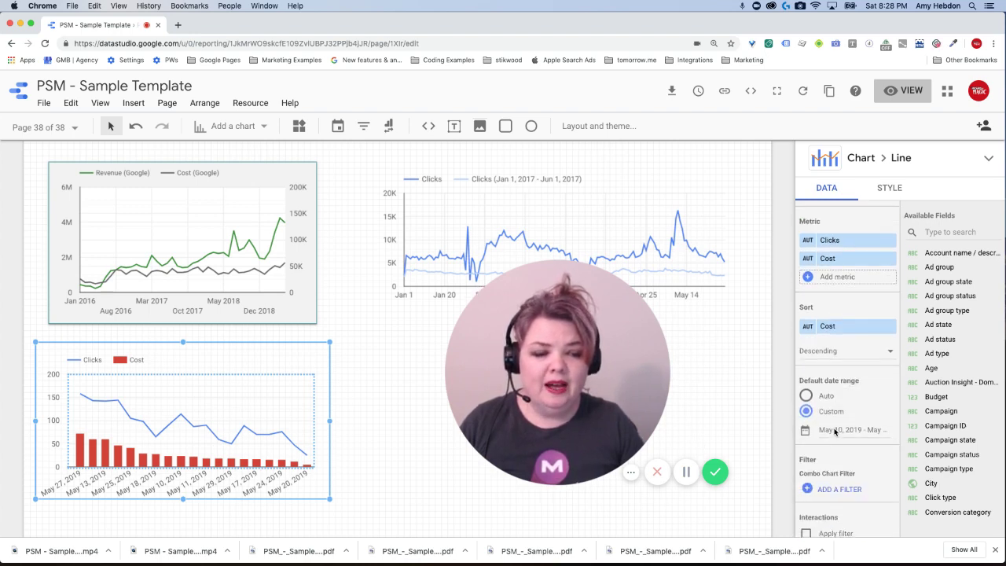
pyautogui.click(836, 430)
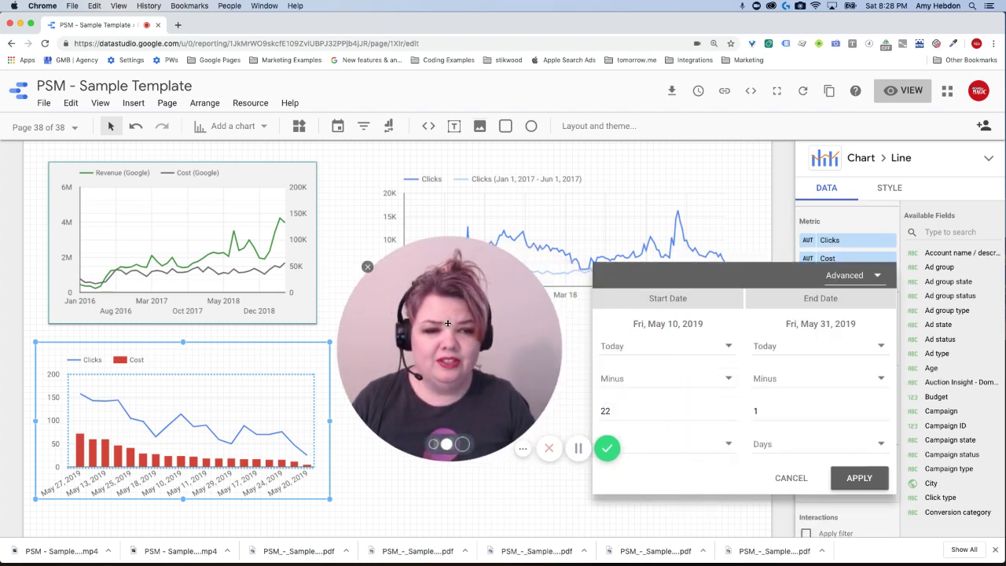
pyautogui.click(590, 346)
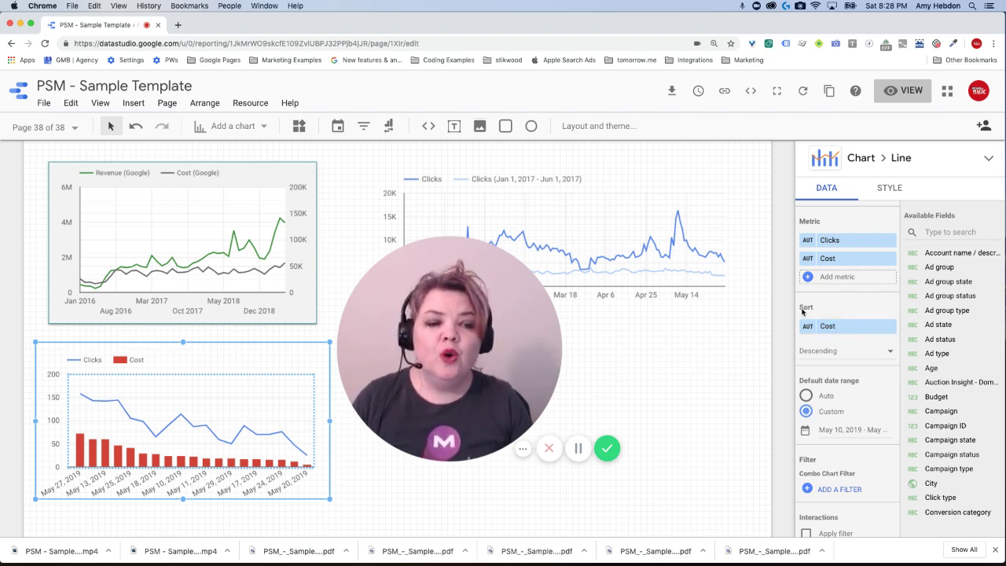
# Change the combo chart's sort field from Cost to Day, ascending, so dates run May 10 to May 29.
pyautogui.click(839, 328)
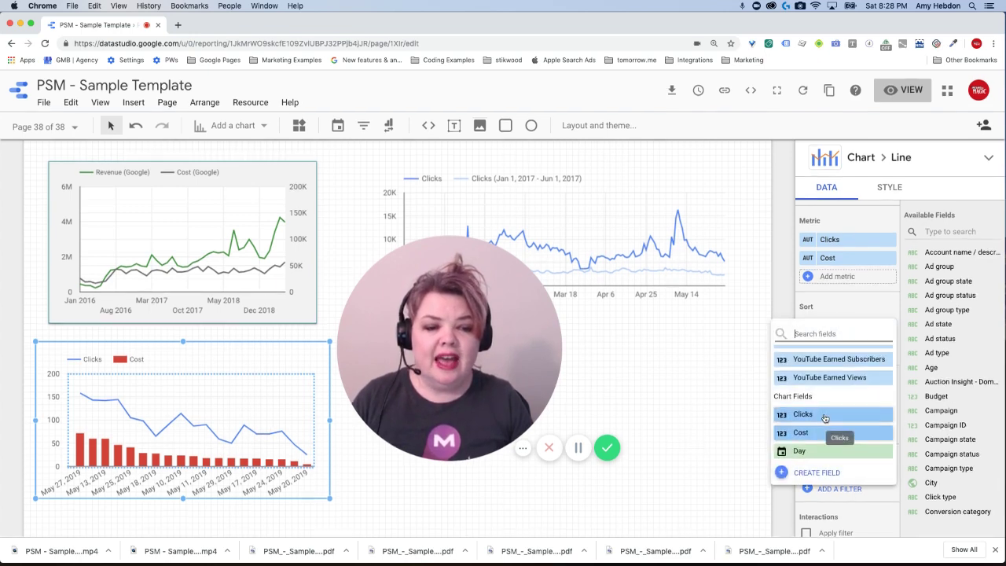
pyautogui.click(817, 452)
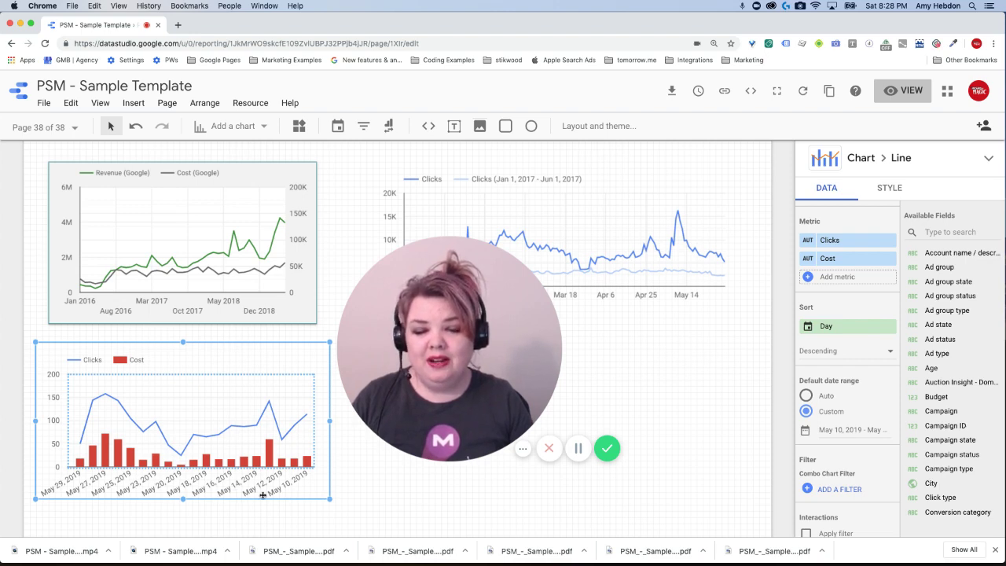
pyautogui.click(816, 353)
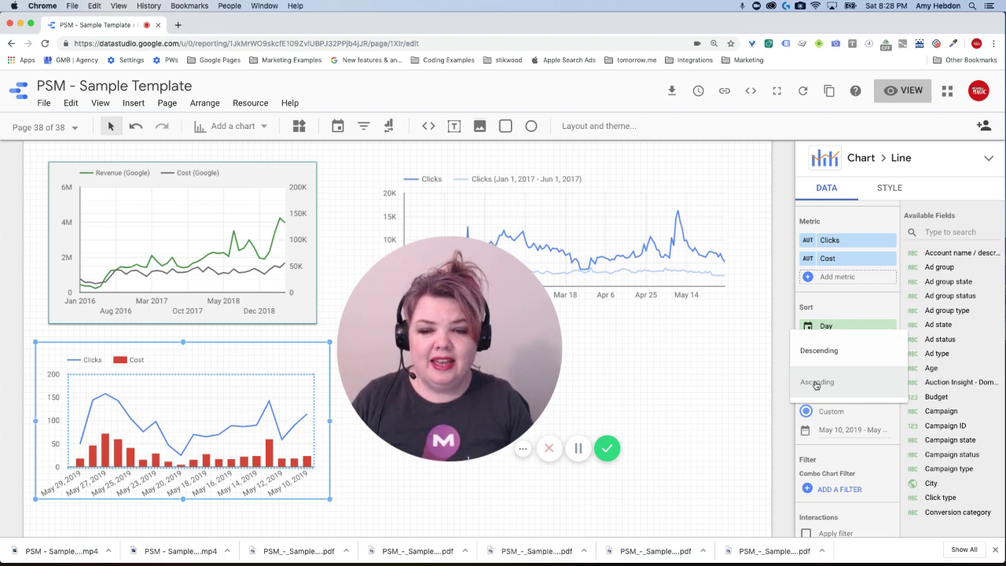
pyautogui.click(816, 383)
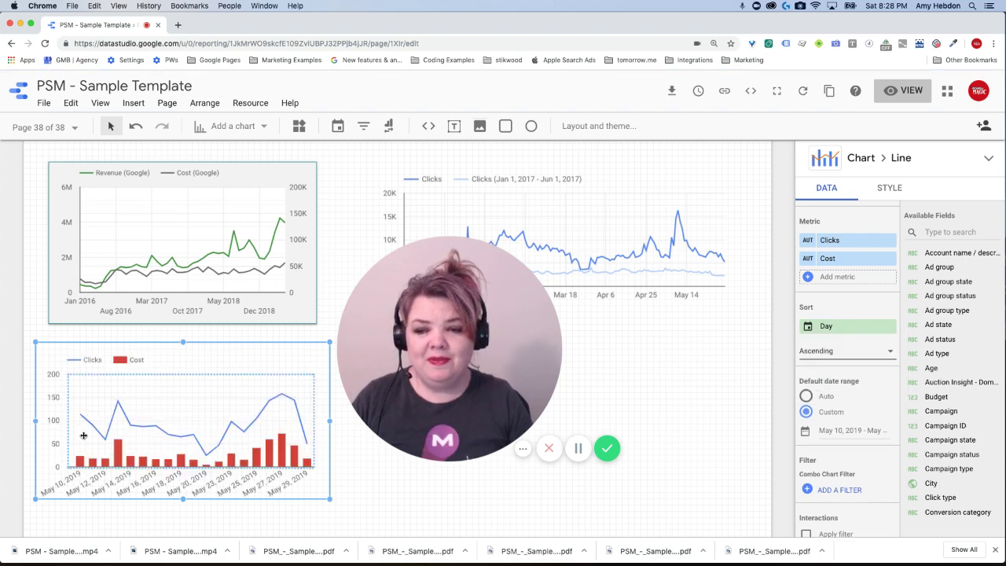